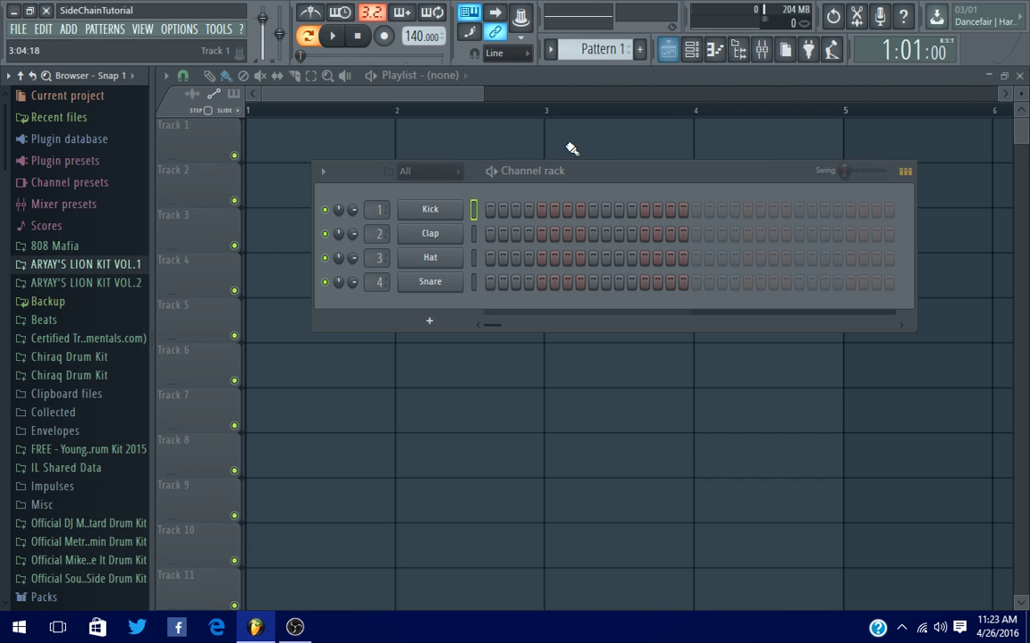
Load the SouthSide Heavy Kick LV2 sample from the SouthSide Kicks folder of the Official SouthSide Drum Kit into the Kick channel
{"action": "mouse_move", "coordinate": [605, 173]}
{"action": "left_mouse_down"}
{"action": "mouse_move", "coordinate": [553, 171]}
{"action": "mouse_move", "coordinate": [574, 132]}
{"action": "mouse_move", "coordinate": [619, 157]}
{"action": "left_mouse_up"}
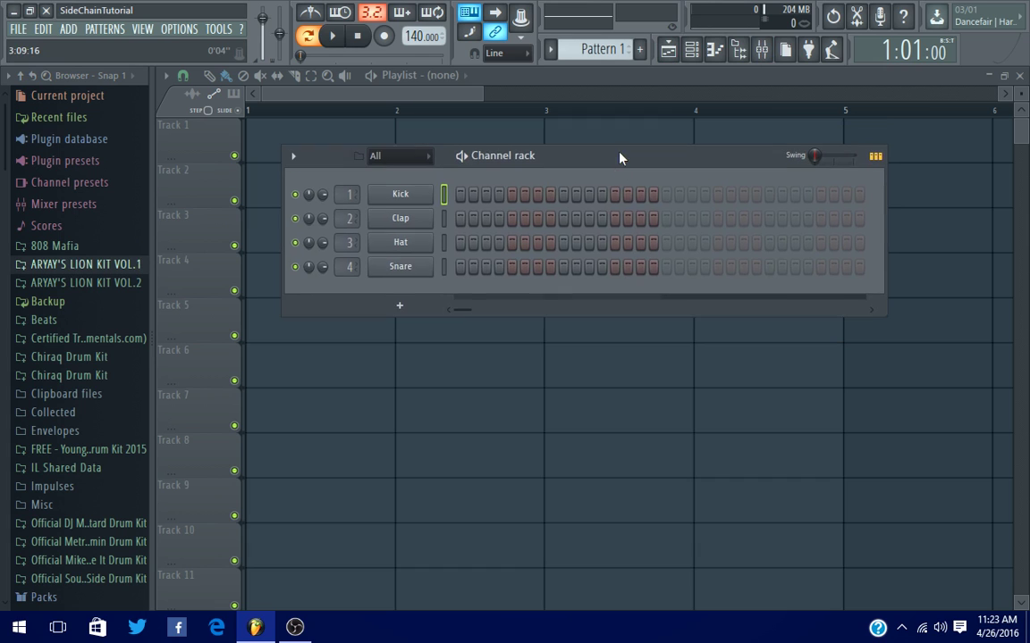
{"action": "scroll", "coordinate": [94, 282], "scroll_direction": "down", "scroll_amount": 3}
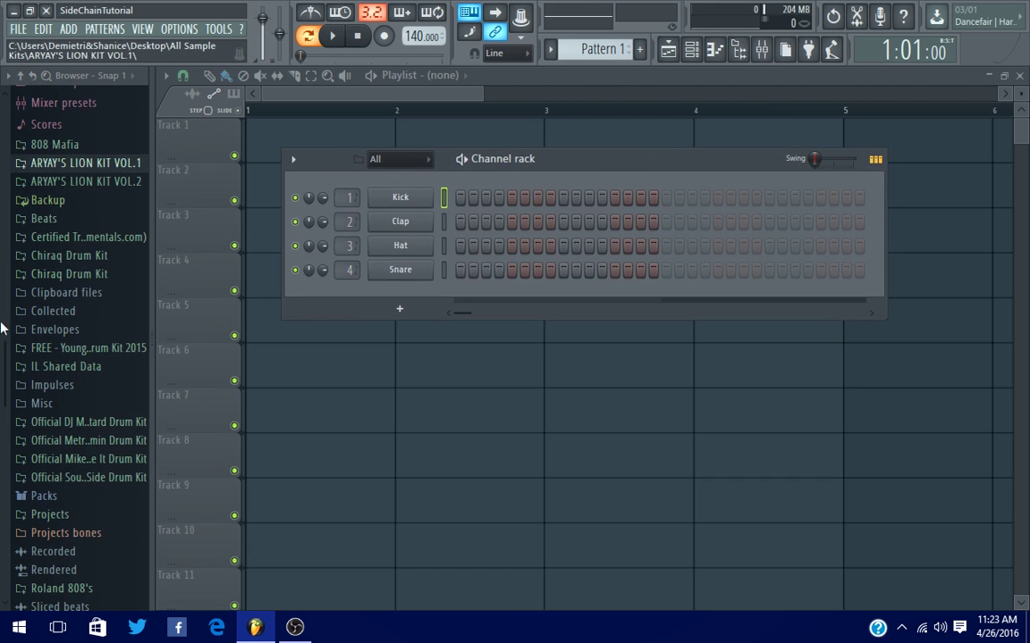
{"action": "left_click", "coordinate": [98, 478]}
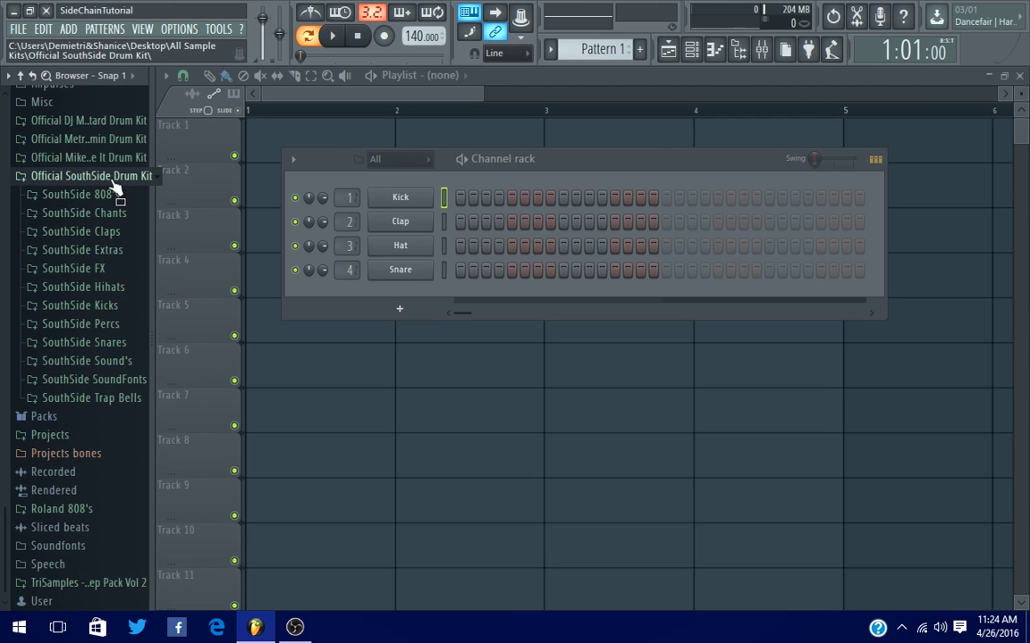
{"action": "left_click", "coordinate": [81, 306]}
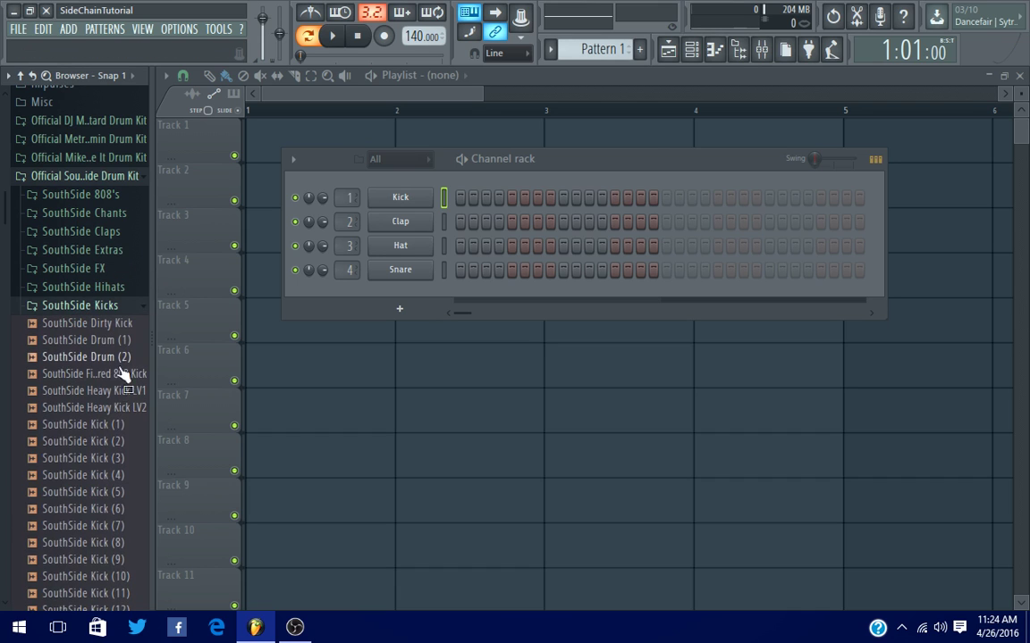
{"action": "left_click", "coordinate": [67, 408]}
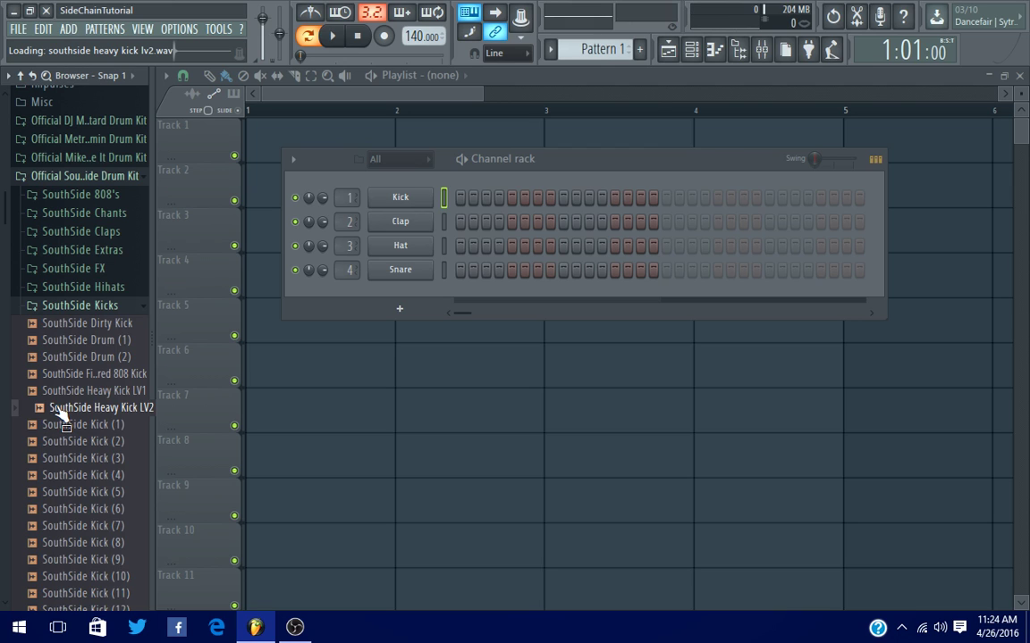
{"action": "left_click_drag", "start_coordinate": [59, 413], "coordinate": [400, 198]}
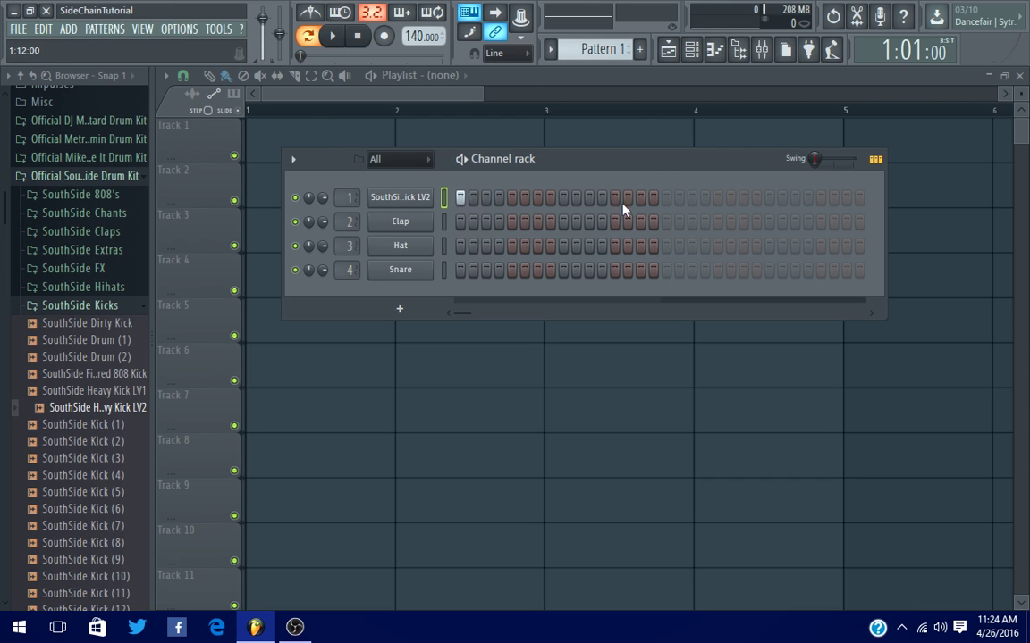
Play the pattern with the metronome on and add kick hits on steps 11, 13 and 21
{"action": "left_click", "coordinate": [310, 11]}
{"action": "left_click", "coordinate": [331, 36]}
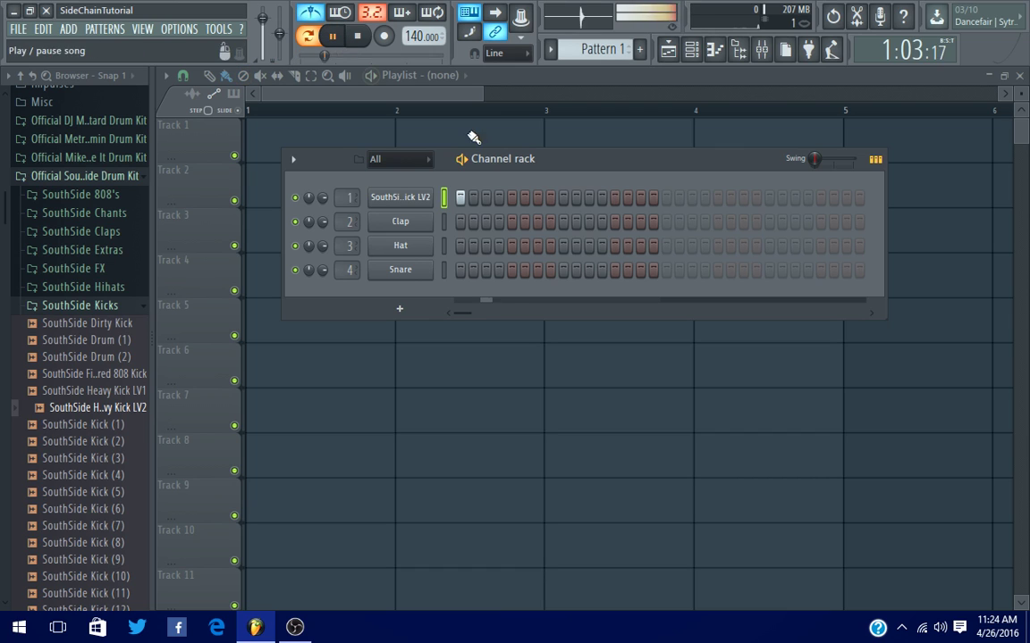
{"action": "left_click", "coordinate": [564, 198]}
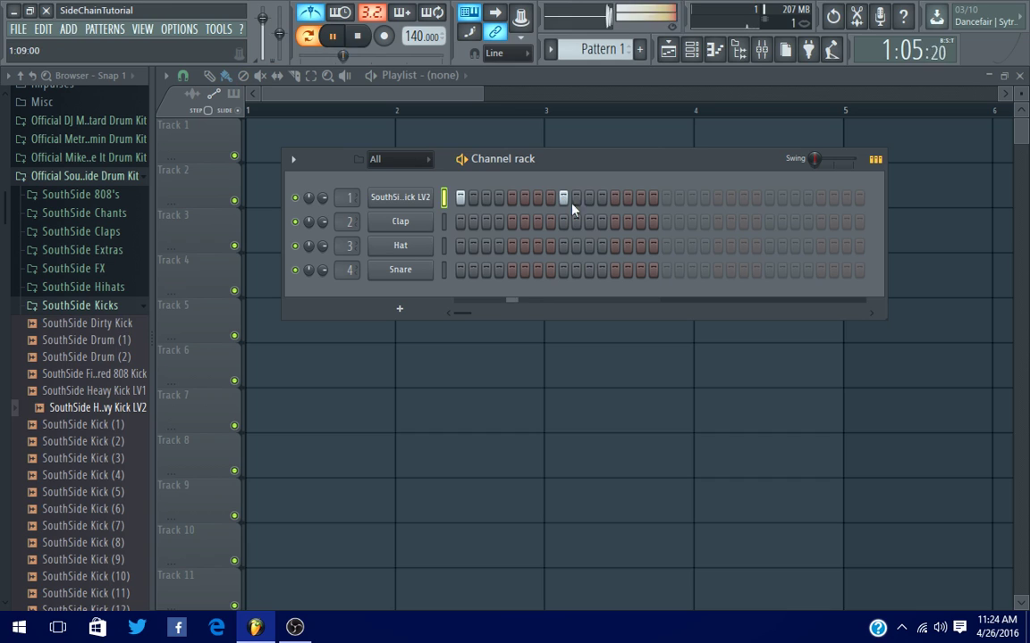
{"action": "left_click", "coordinate": [563, 198]}
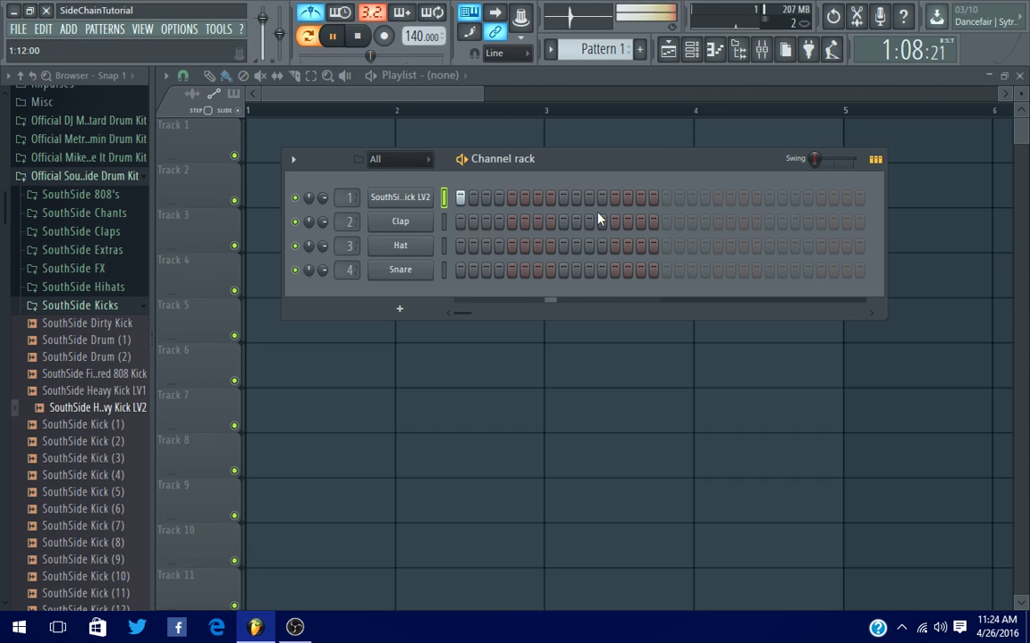
{"action": "left_click", "coordinate": [576, 197]}
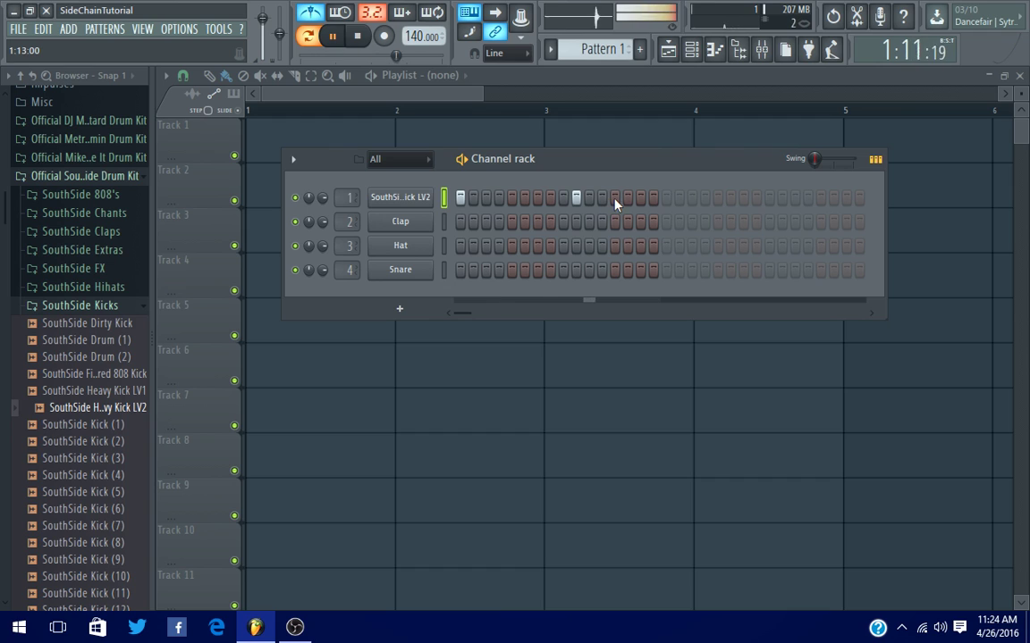
{"action": "left_click", "coordinate": [577, 198]}
{"action": "left_click", "coordinate": [589, 198]}
{"action": "left_click", "coordinate": [602, 197]}
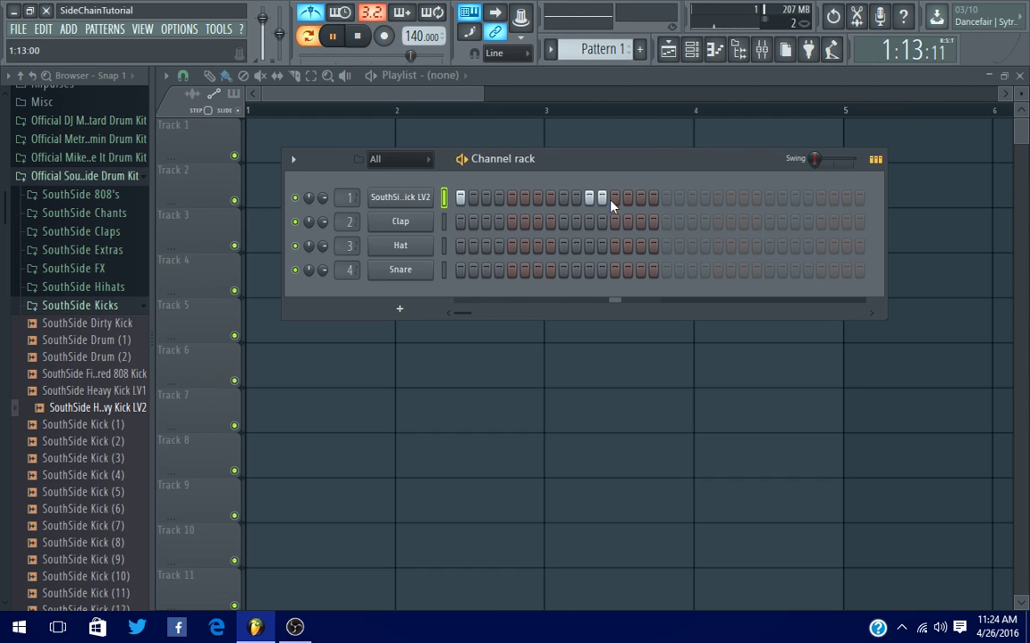
{"action": "left_click", "coordinate": [601, 197]}
{"action": "left_click", "coordinate": [614, 198]}
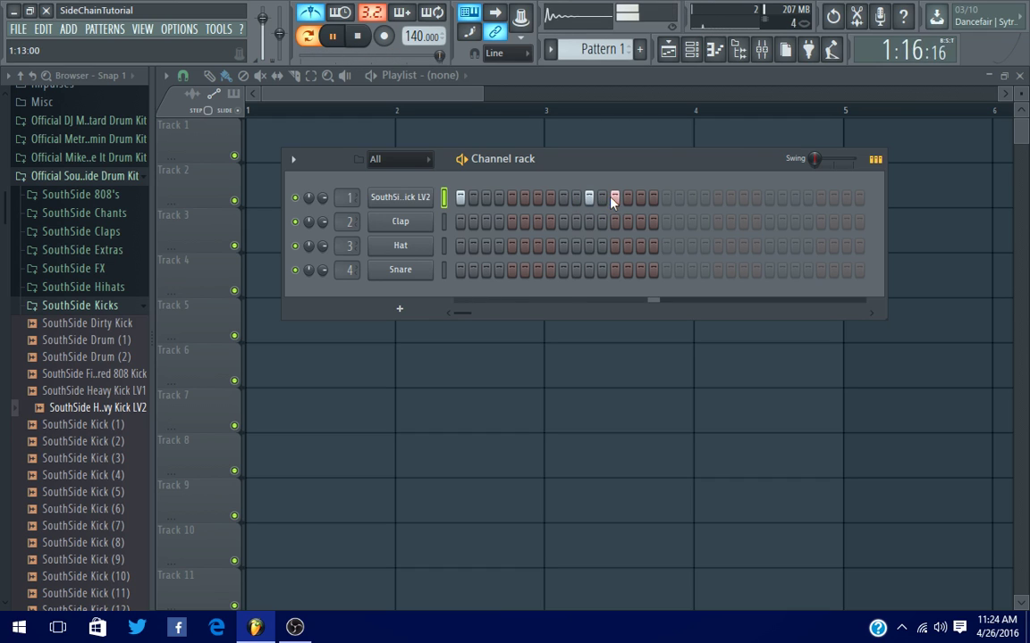
{"action": "left_click", "coordinate": [717, 198]}
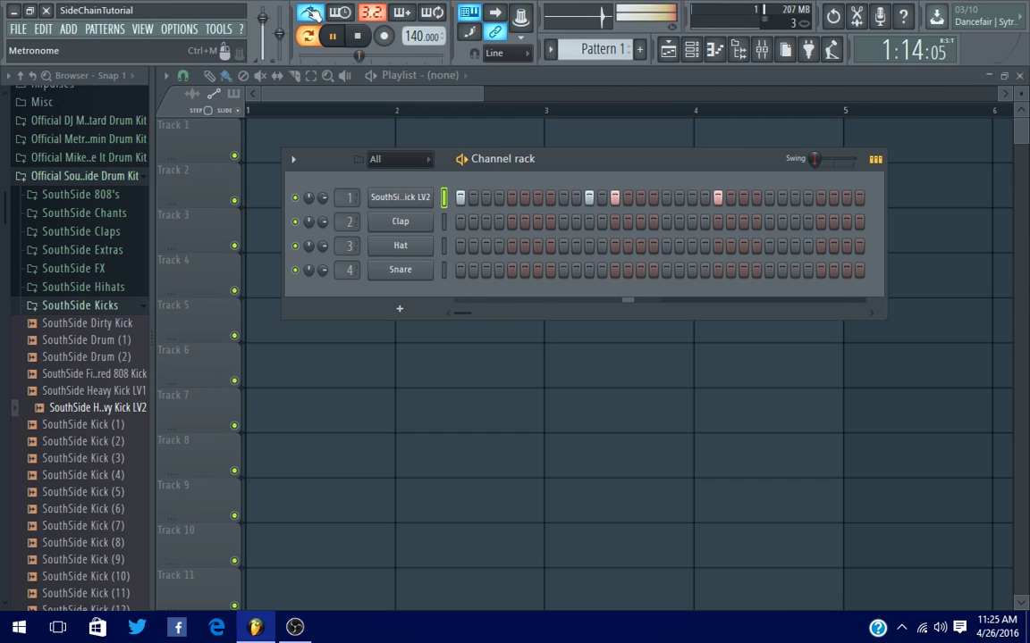
Audition samples in the SouthSide 808's folder and add SouthSide 808 (8) as a new channel below Snare
{"action": "left_click", "coordinate": [67, 306]}
{"action": "left_click", "coordinate": [85, 176]}
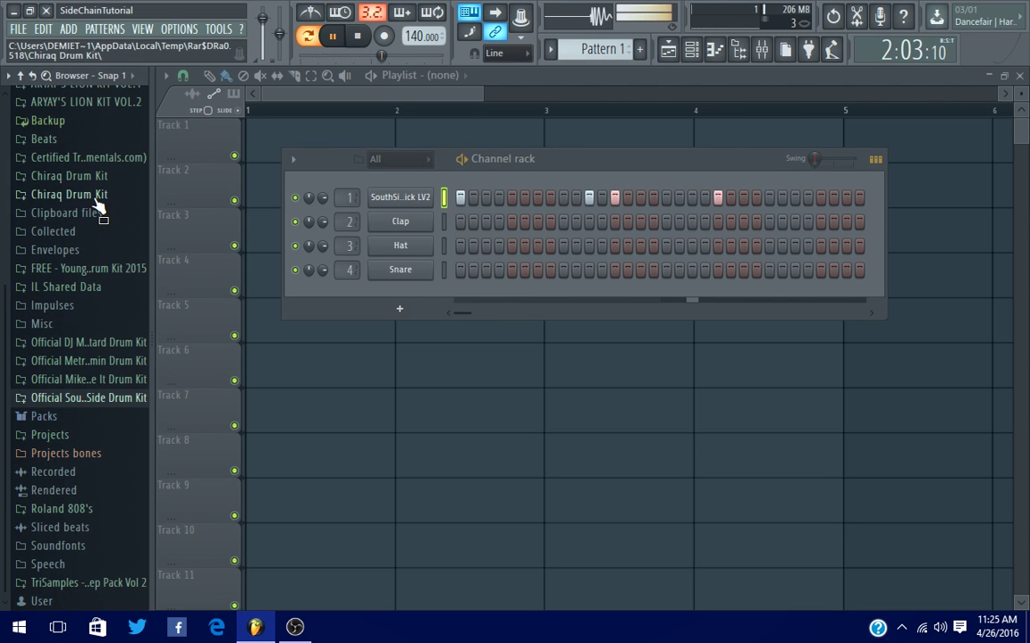
{"action": "scroll", "coordinate": [72, 376], "scroll_direction": "up", "scroll_amount": 2}
{"action": "scroll", "coordinate": [74, 397], "scroll_direction": "down", "scroll_amount": 2}
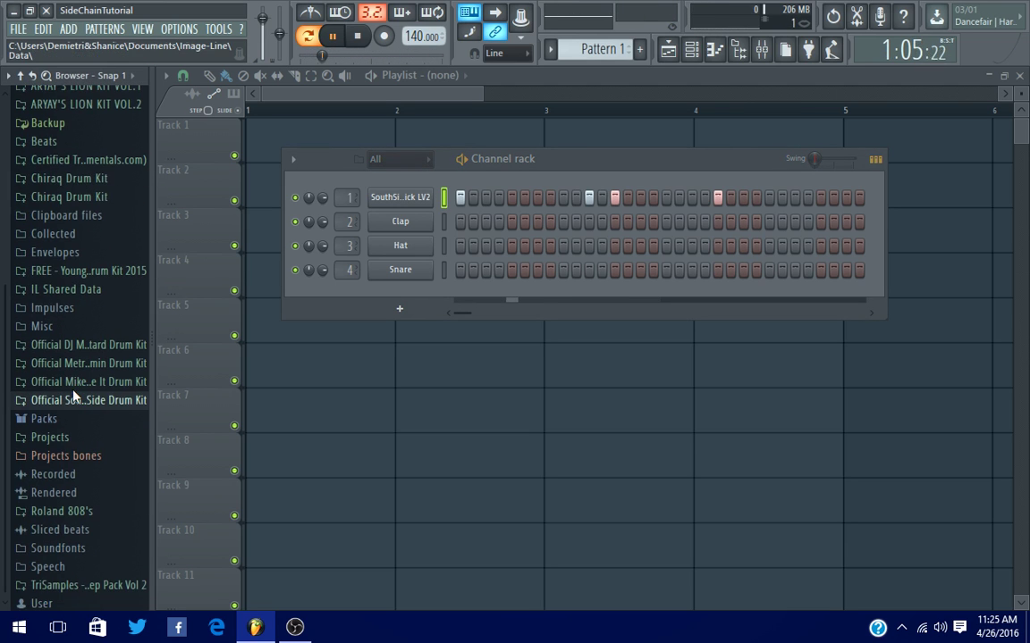
{"action": "left_click", "coordinate": [76, 398]}
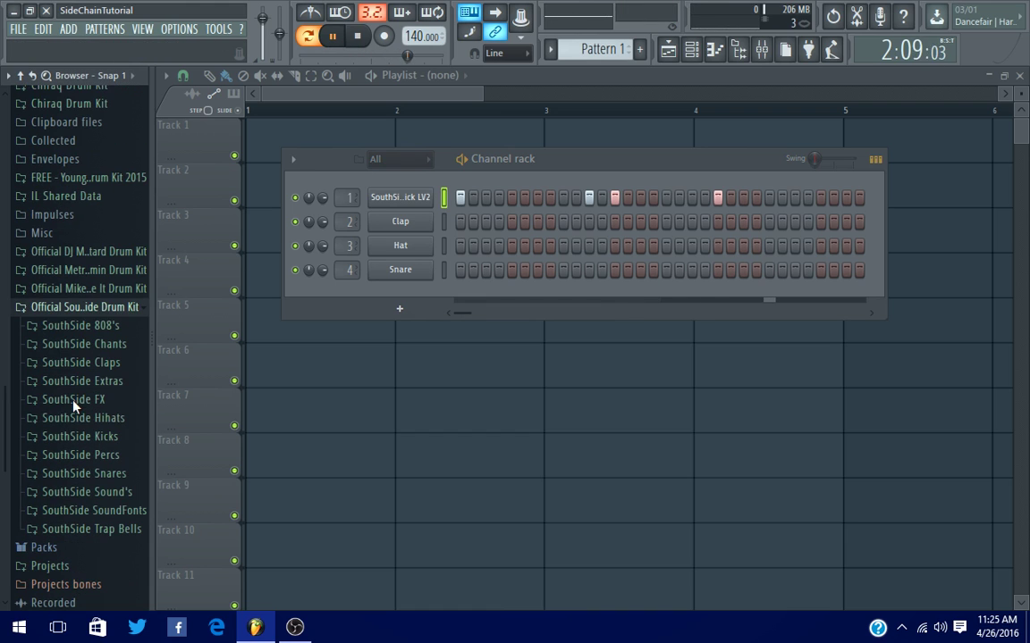
{"action": "left_click", "coordinate": [76, 320]}
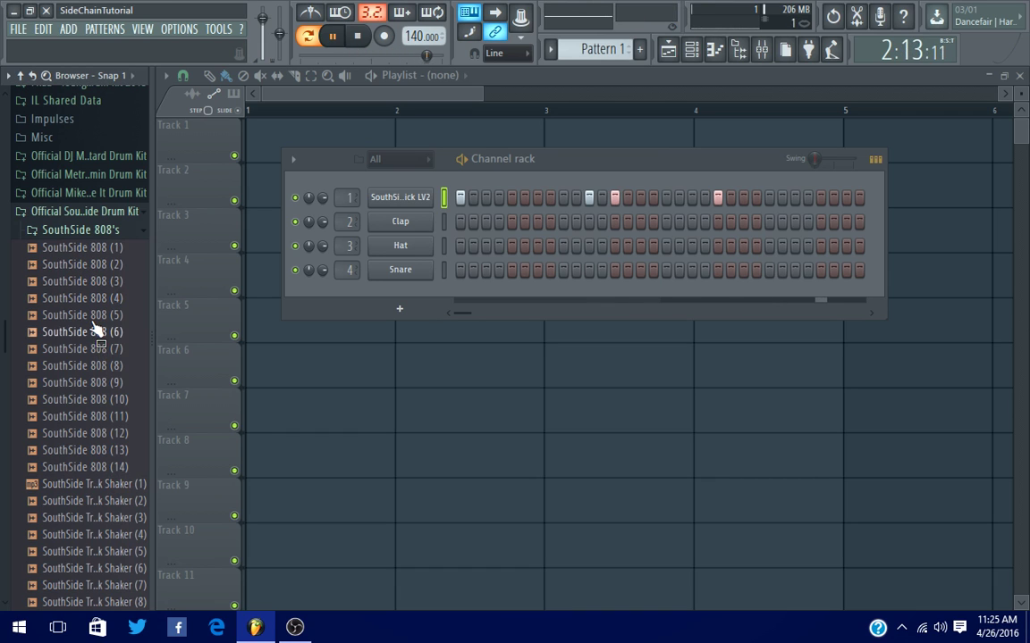
{"action": "left_click", "coordinate": [94, 332]}
{"action": "left_click", "coordinate": [100, 350]}
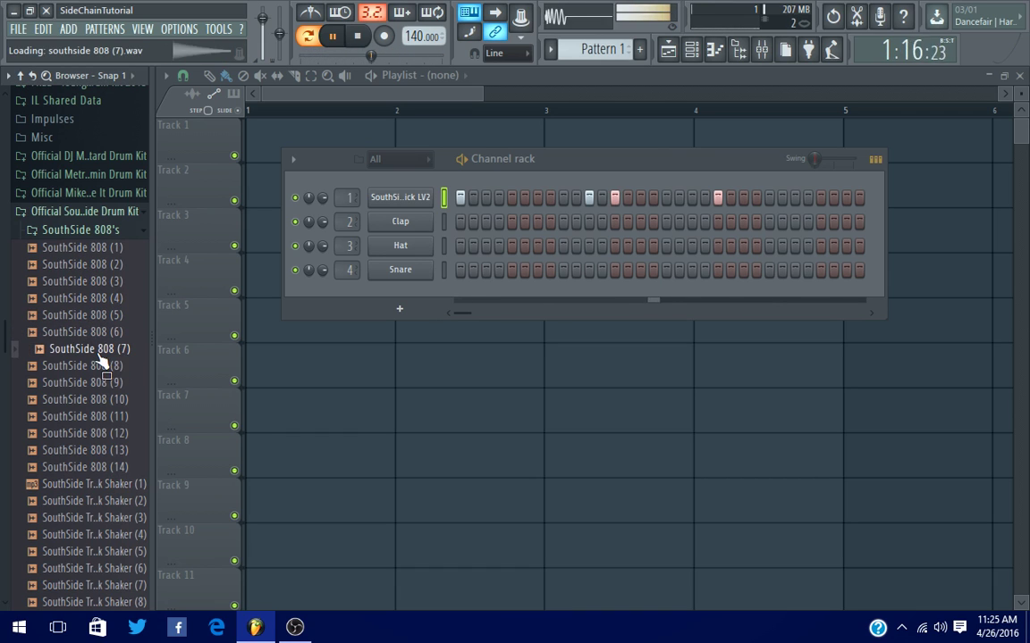
{"action": "left_click", "coordinate": [100, 365]}
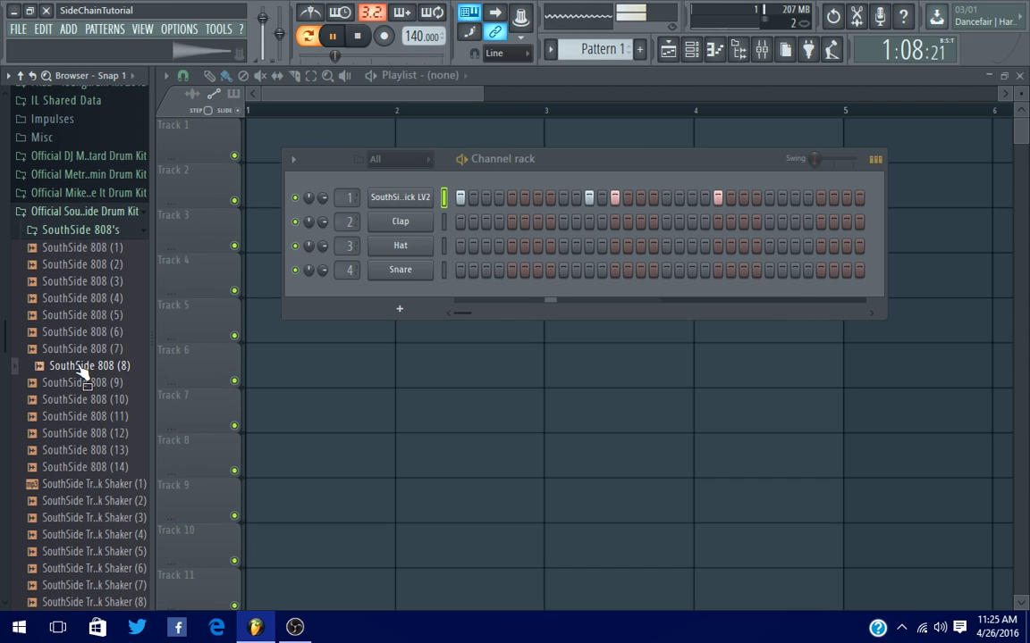
{"action": "left_click_drag", "start_coordinate": [81, 366], "coordinate": [349, 278]}
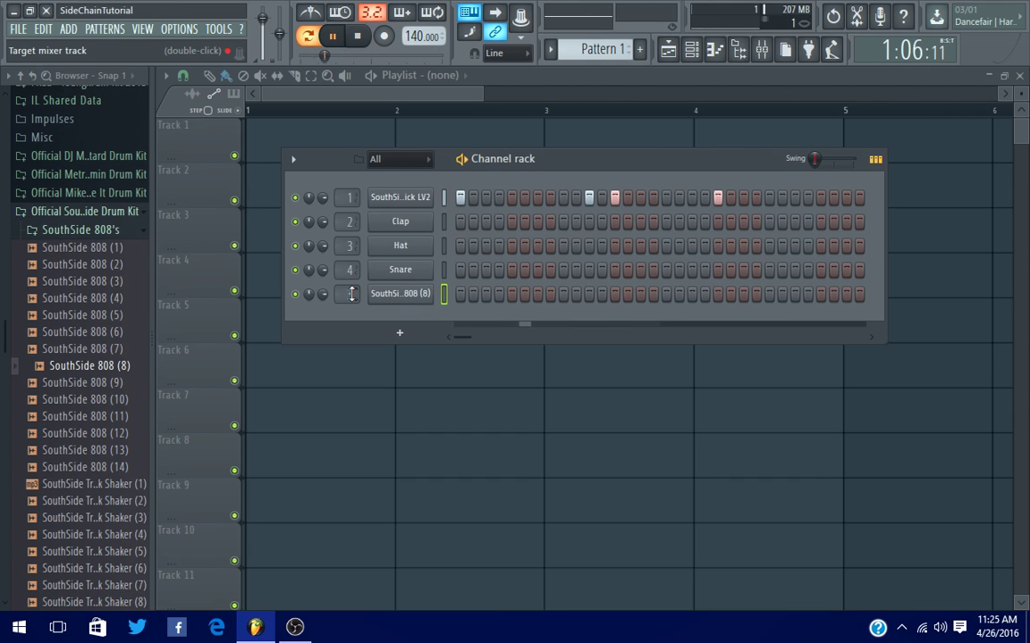
Stop playback and route the SouthSide 808 (8) channel to mixer track 2
{"action": "key", "text": "space"}
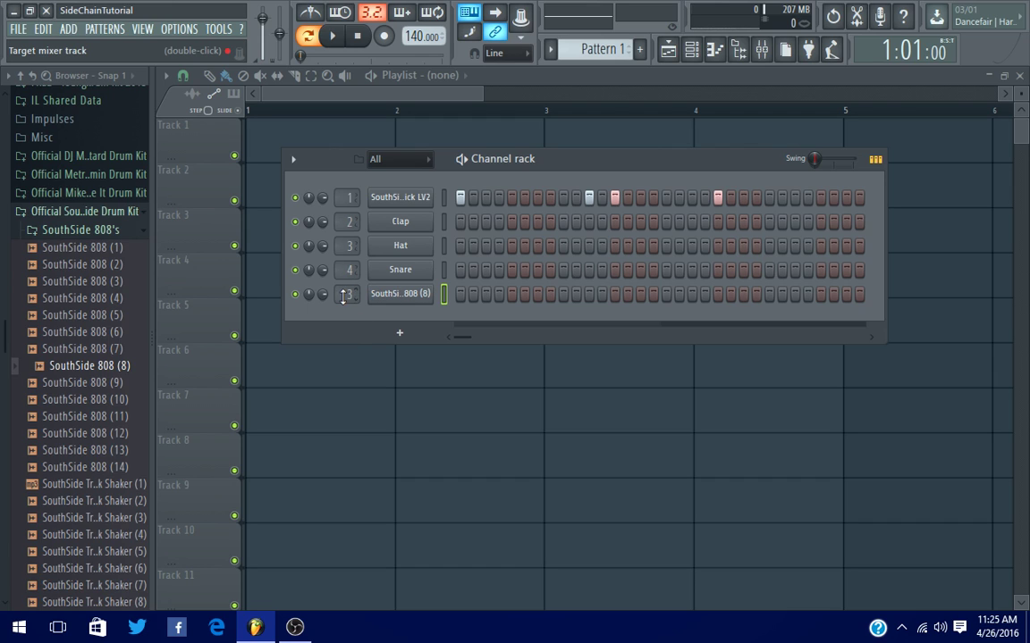
{"action": "scroll", "coordinate": [347, 293], "scroll_direction": "up", "scroll_amount": 1}
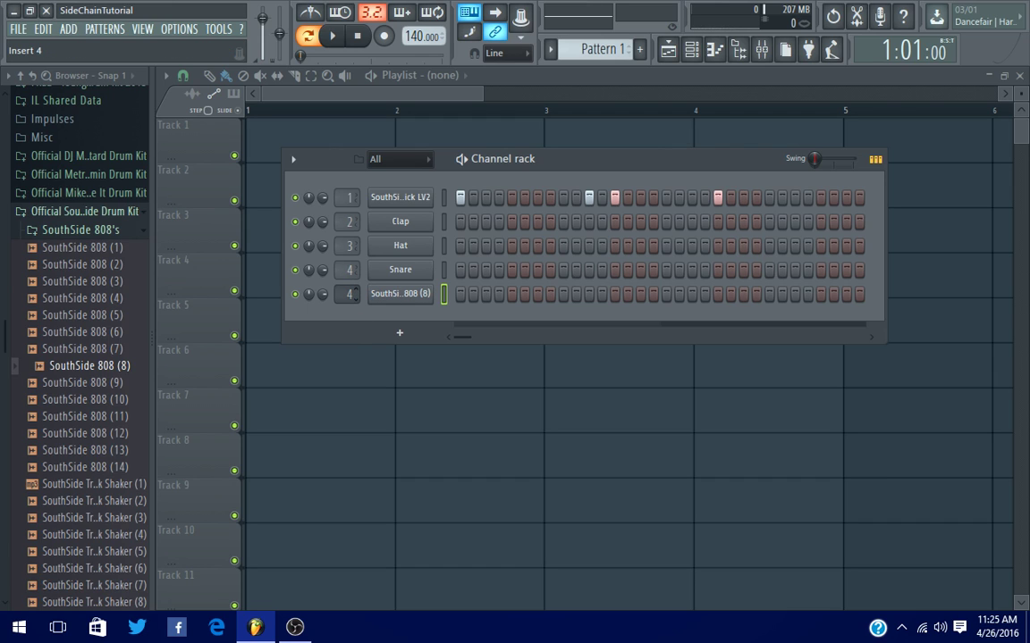
{"action": "scroll", "coordinate": [347, 293], "scroll_direction": "down", "scroll_amount": 2}
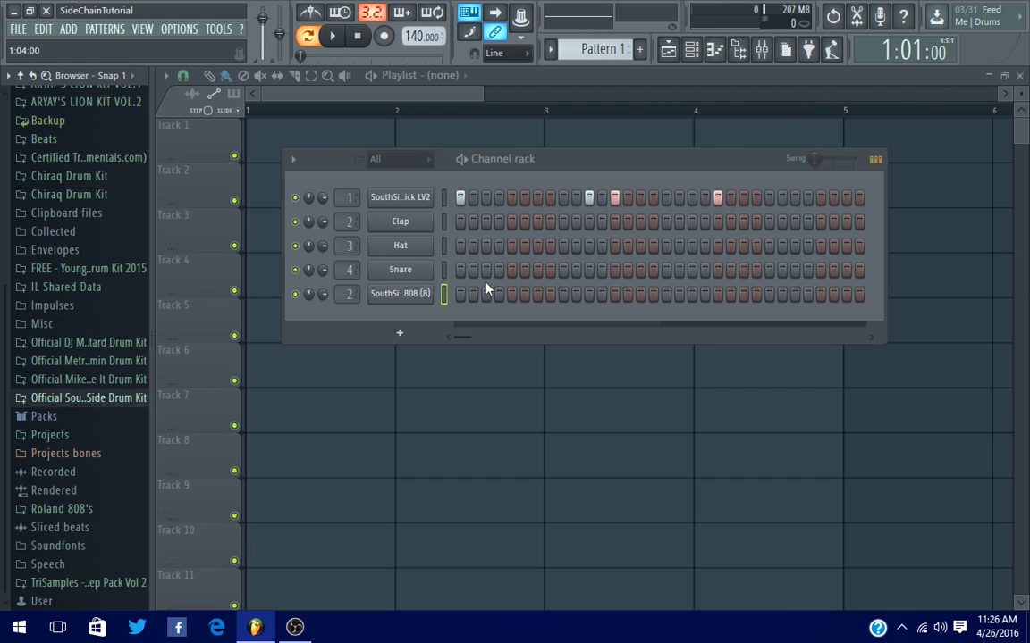
Open the SouthSide 808 (8) sample in Edison, detect its pitch regions, and close the audio editor
{"action": "left_click", "coordinate": [400, 294]}
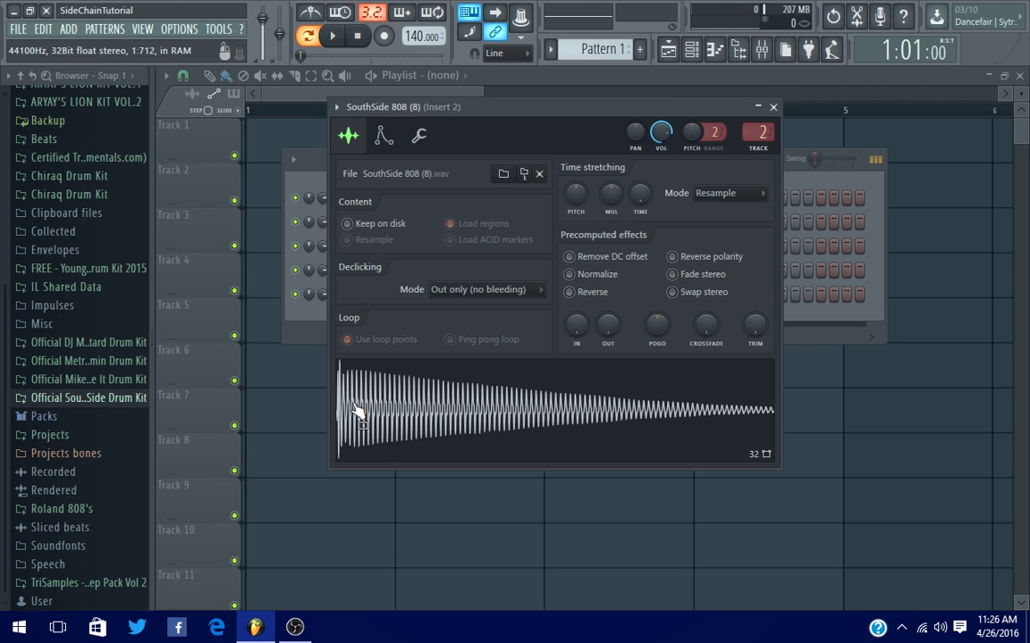
{"action": "right_click", "coordinate": [465, 435]}
{"action": "left_click", "coordinate": [518, 426]}
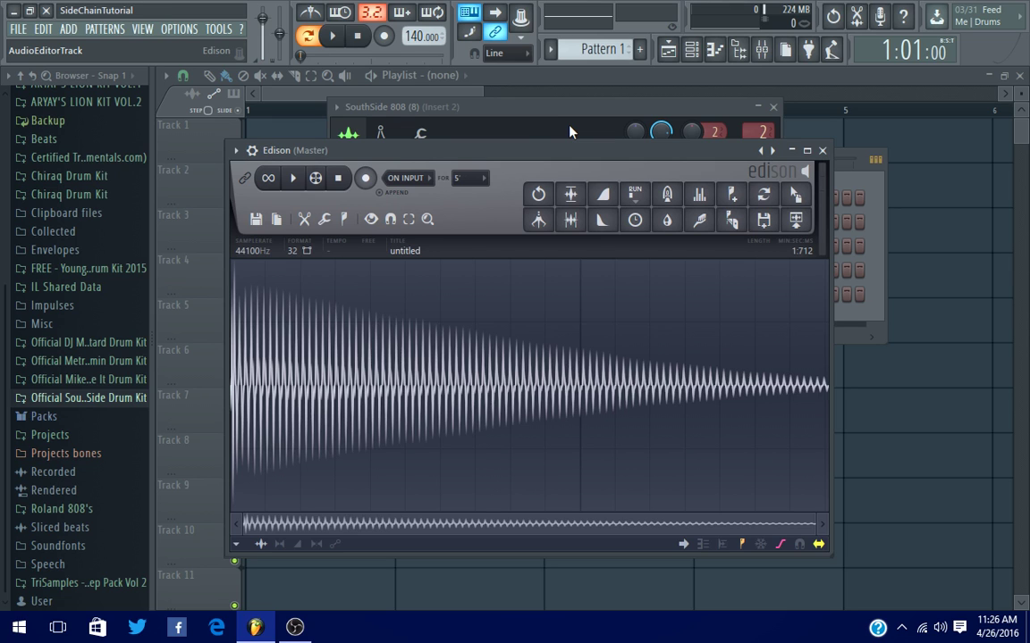
{"action": "left_click_drag", "start_coordinate": [570, 152], "coordinate": [580, 126]}
{"action": "left_click", "coordinate": [355, 193]}
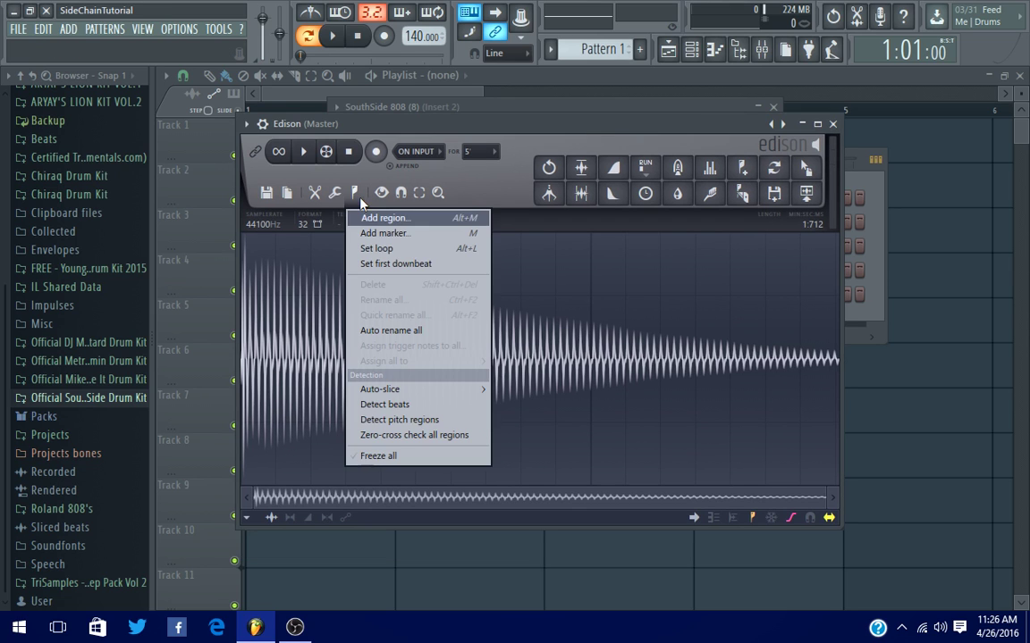
{"action": "left_click", "coordinate": [378, 421]}
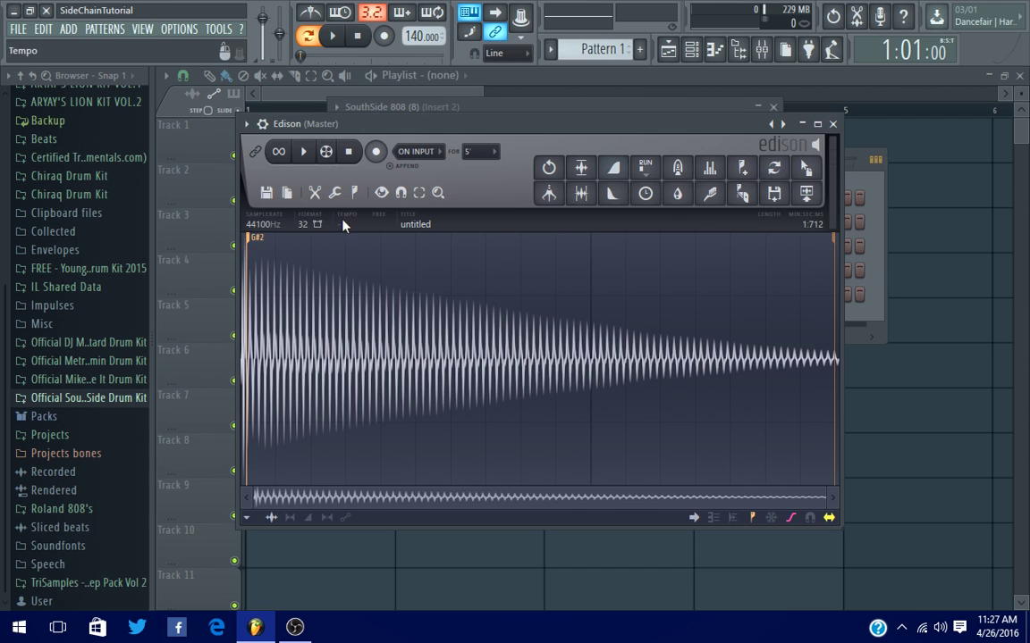
{"action": "left_click", "coordinate": [833, 124]}
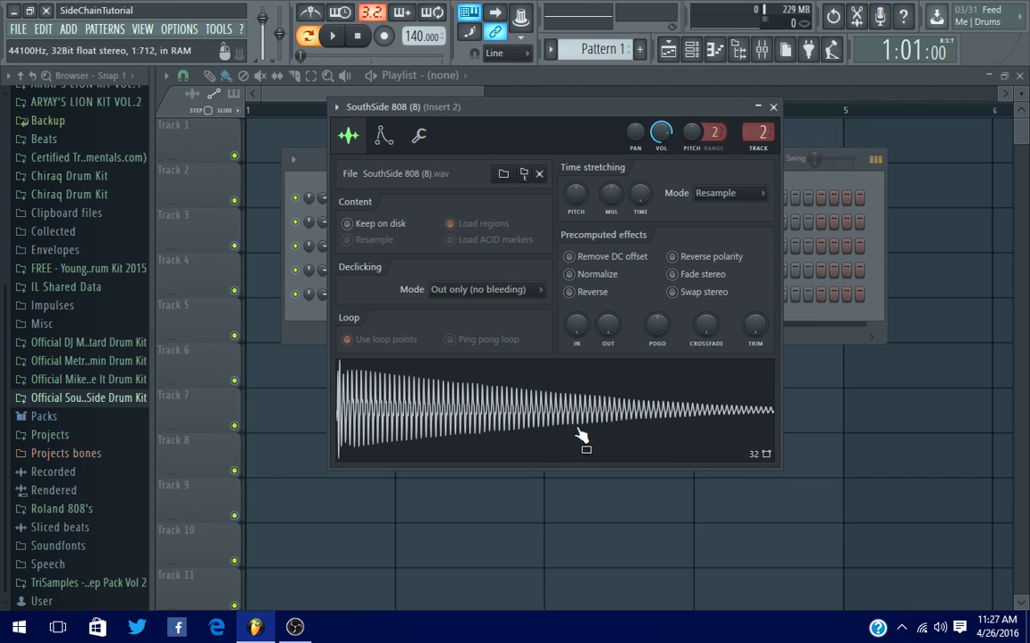
Set the root note of the SouthSide 808 (8) channel to G#5
{"action": "left_click", "coordinate": [423, 136]}
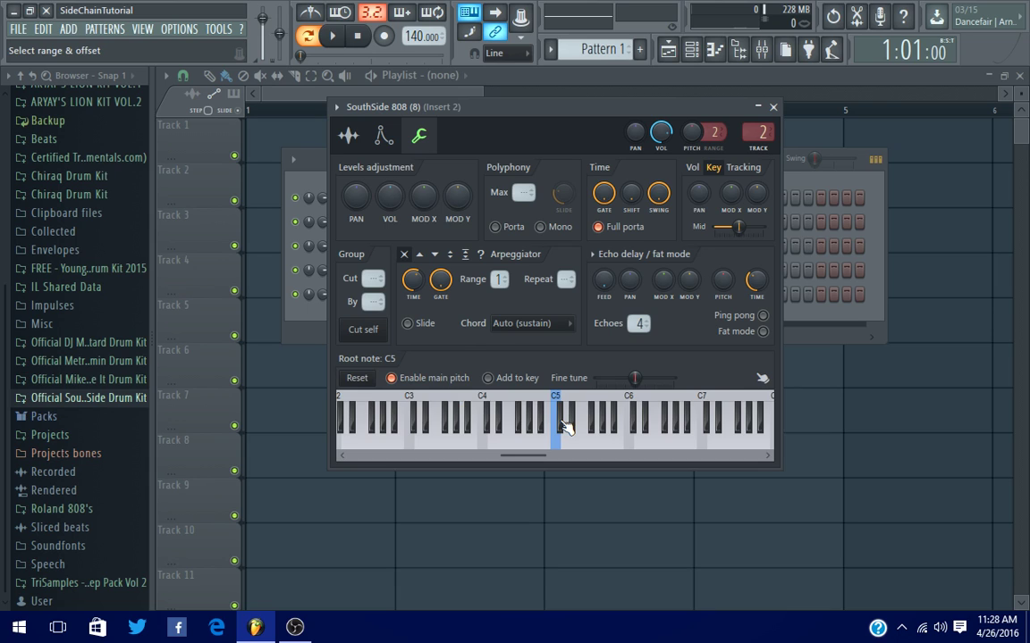
{"action": "right_click", "coordinate": [594, 416]}
{"action": "right_click", "coordinate": [606, 413]}
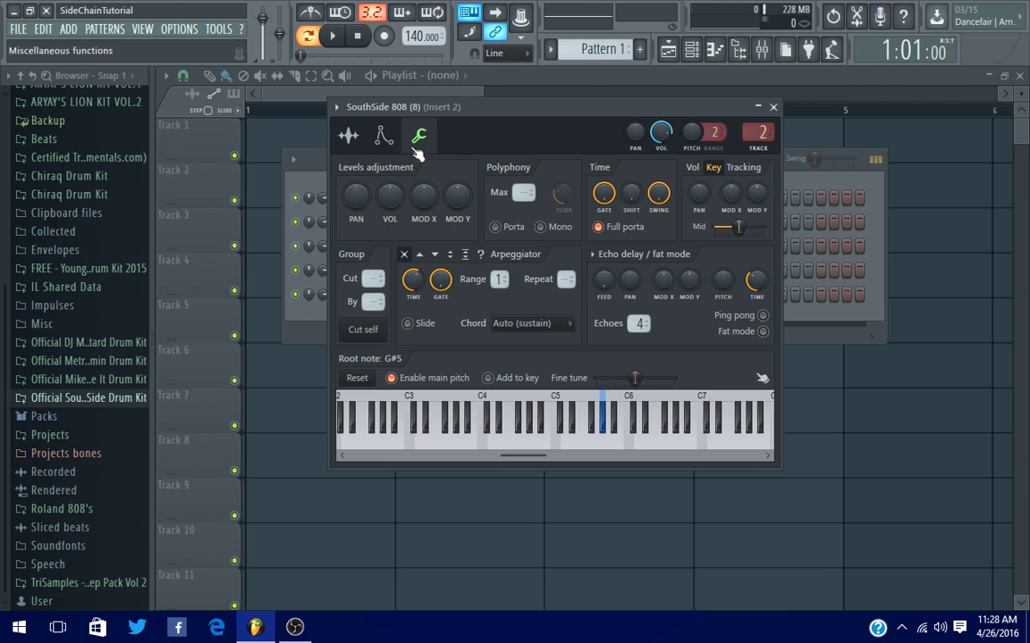
Enable the 808's volume envelope with hold at maximum and attack, decay, sustain and release at minimum
{"action": "left_click", "coordinate": [382, 136]}
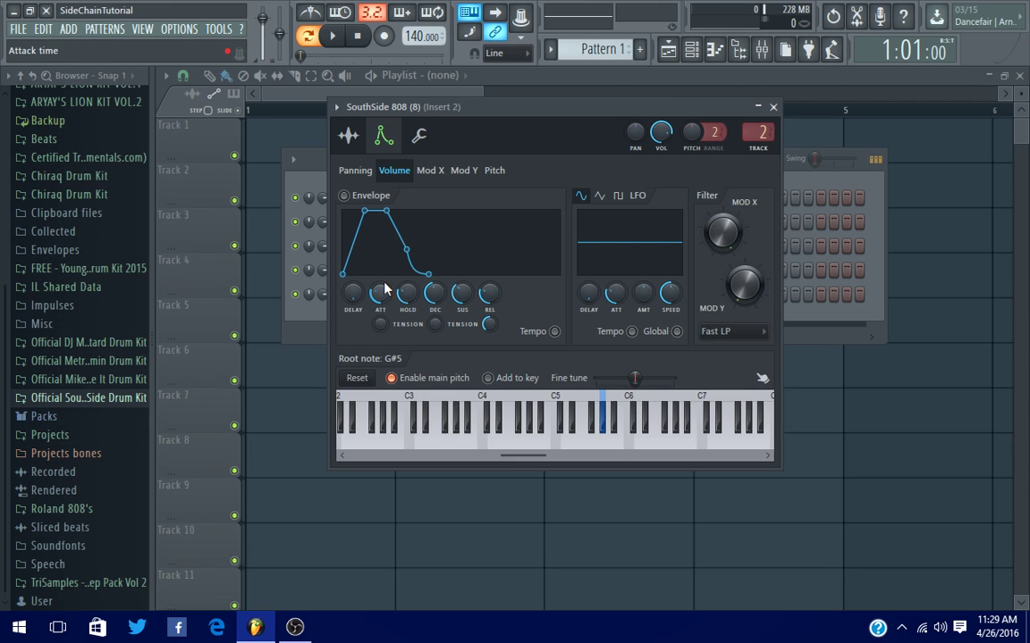
{"action": "left_click_drag", "start_coordinate": [383, 286], "coordinate": [382, 308]}
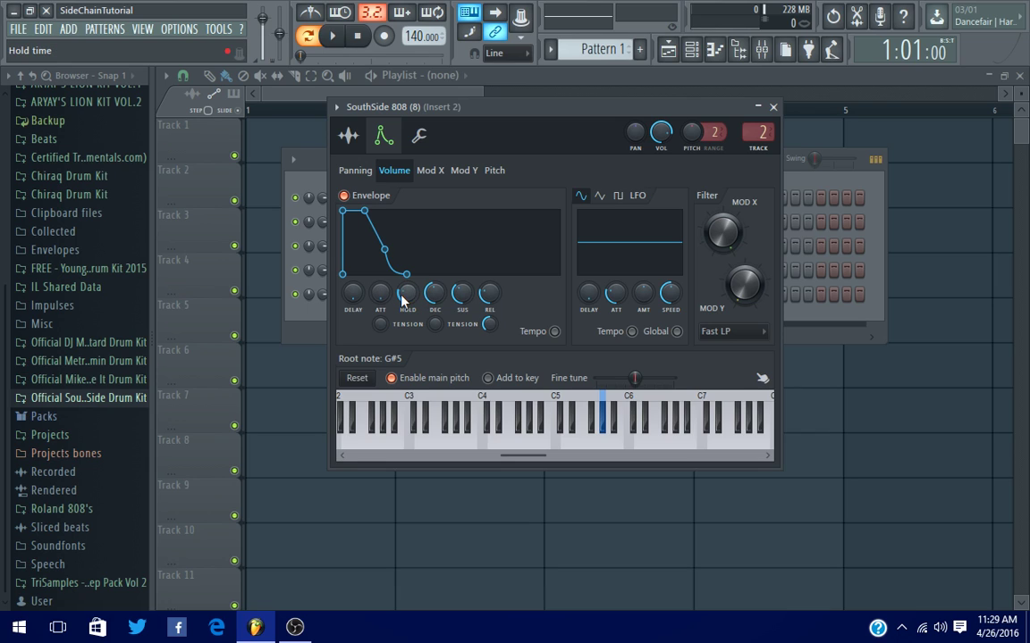
{"action": "left_click_drag", "start_coordinate": [404, 300], "coordinate": [489, 318]}
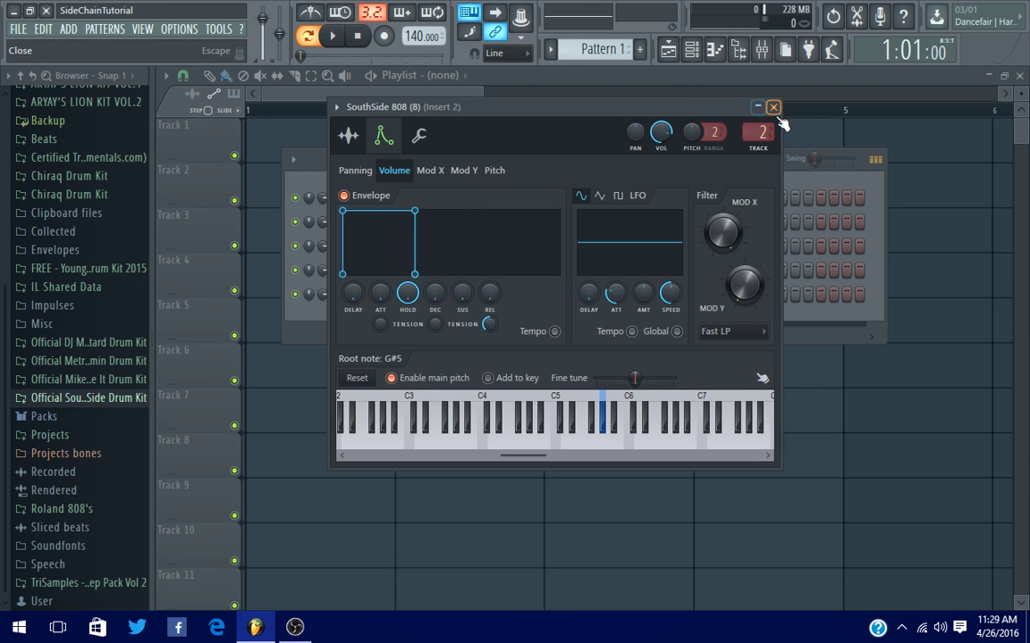
Audition the 808 by playing a low G4 and a high E6
{"action": "key", "text": "b"}
{"action": "key", "text": "b"}
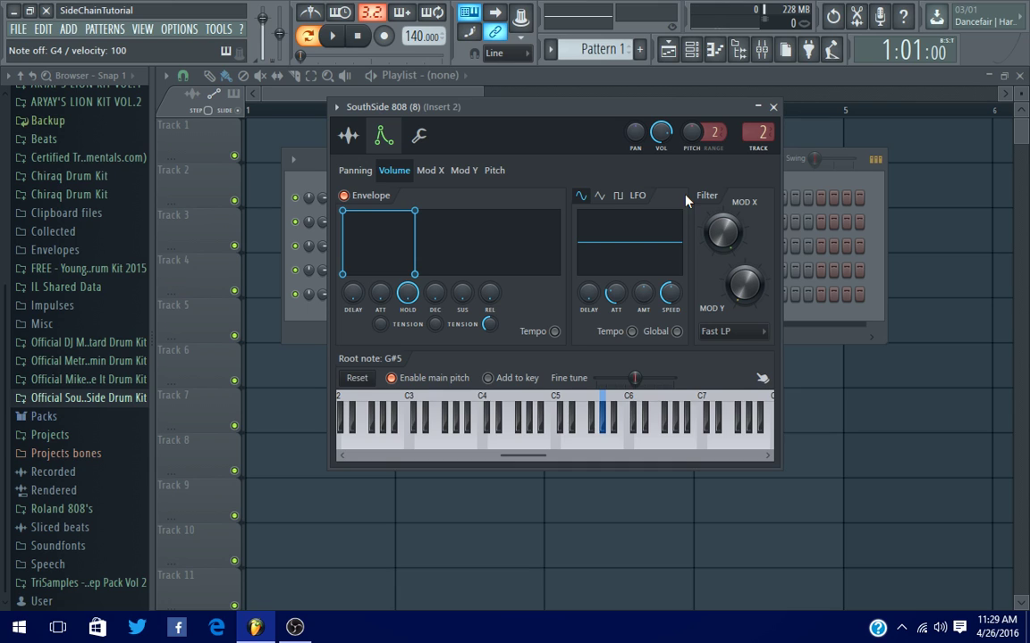
{"action": "key", "text": "p"}
{"action": "key", "text": "p"}
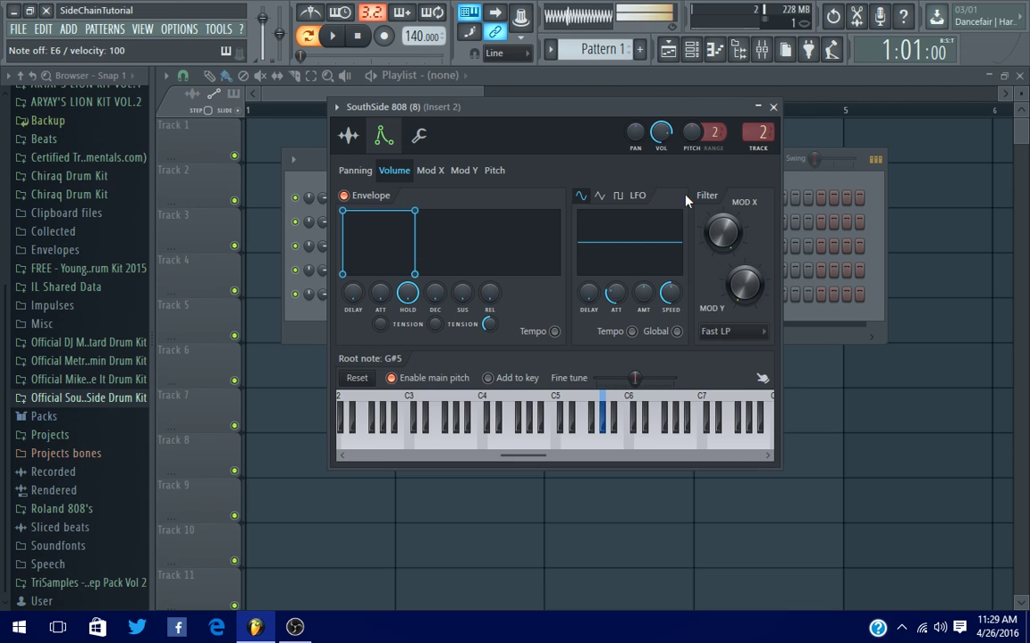
Audition the 808 on E6 and by alternating B5 and C6, and close its channel settings
{"action": "key", "text": "p"}
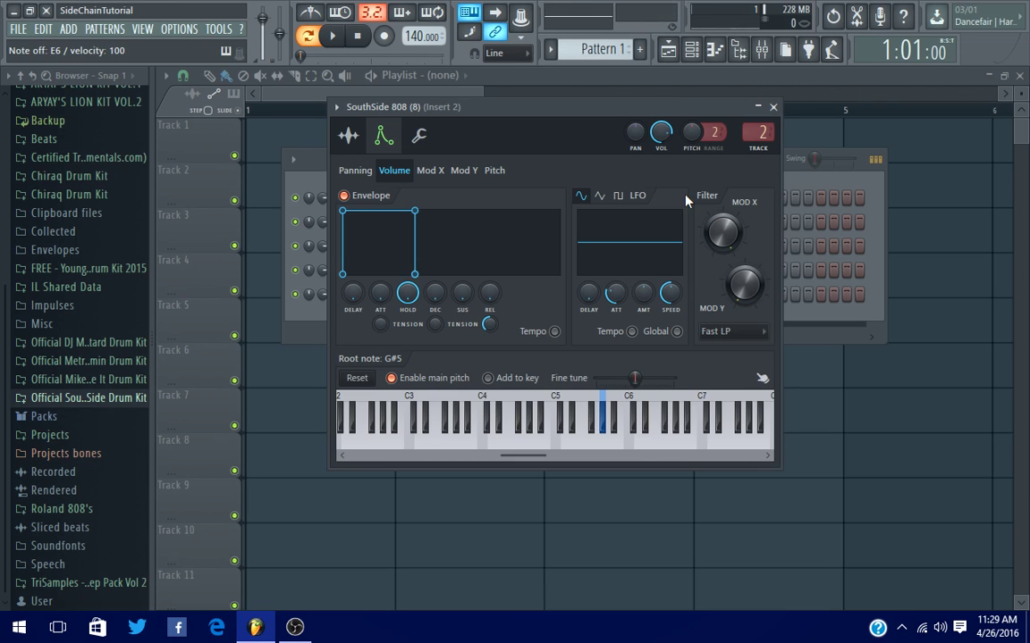
{"action": "key", "text": "p"}
{"action": "key", "text": "p"}
{"action": "key", "text": "e"}
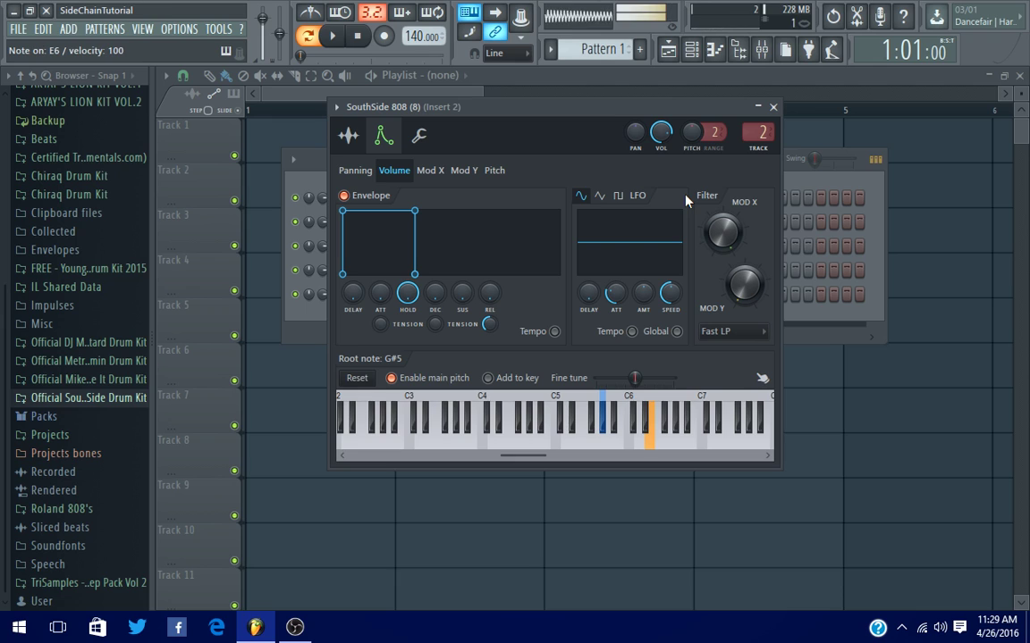
{"action": "key", "text": "w"}
{"action": "key", "text": "c"}
{"action": "key", "text": "m"}
{"action": "key", "text": "q"}
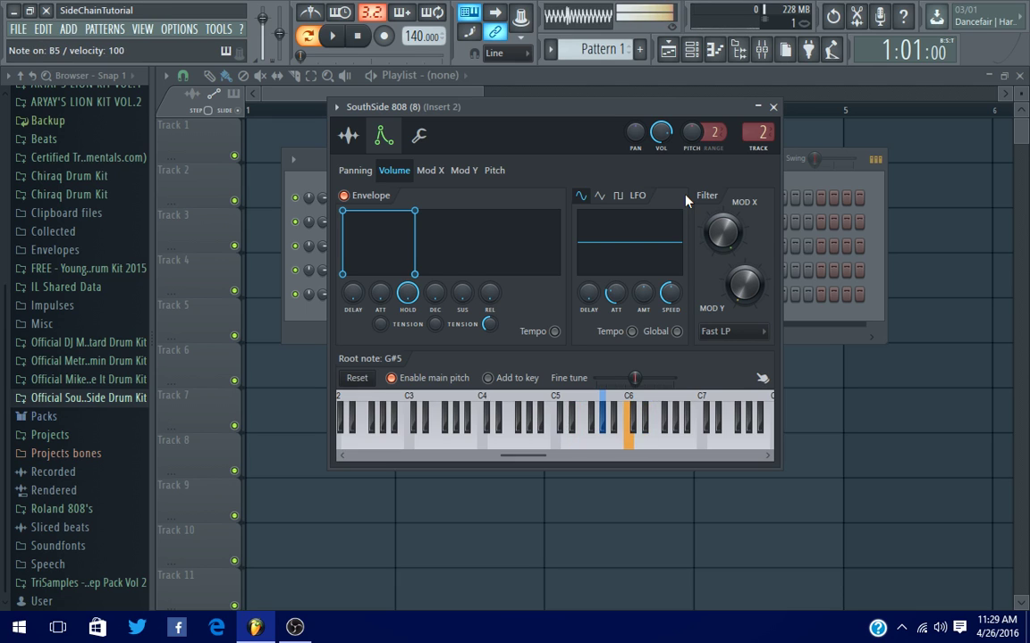
{"action": "key", "text": "m"}
{"action": "key", "text": "q"}
{"action": "key", "text": "m"}
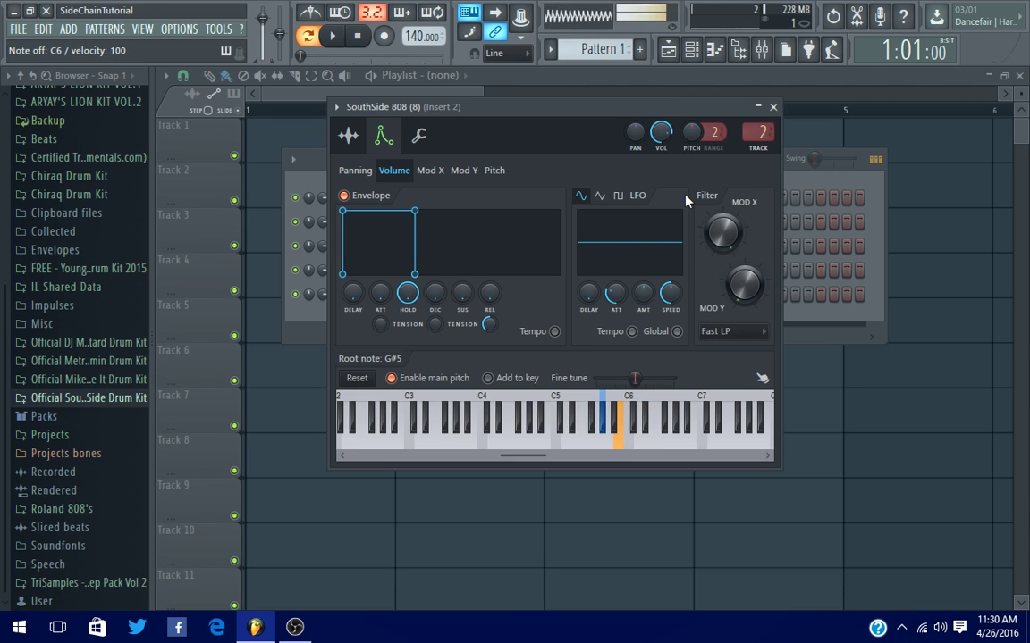
{"action": "key", "text": "q"}
{"action": "key", "text": "m"}
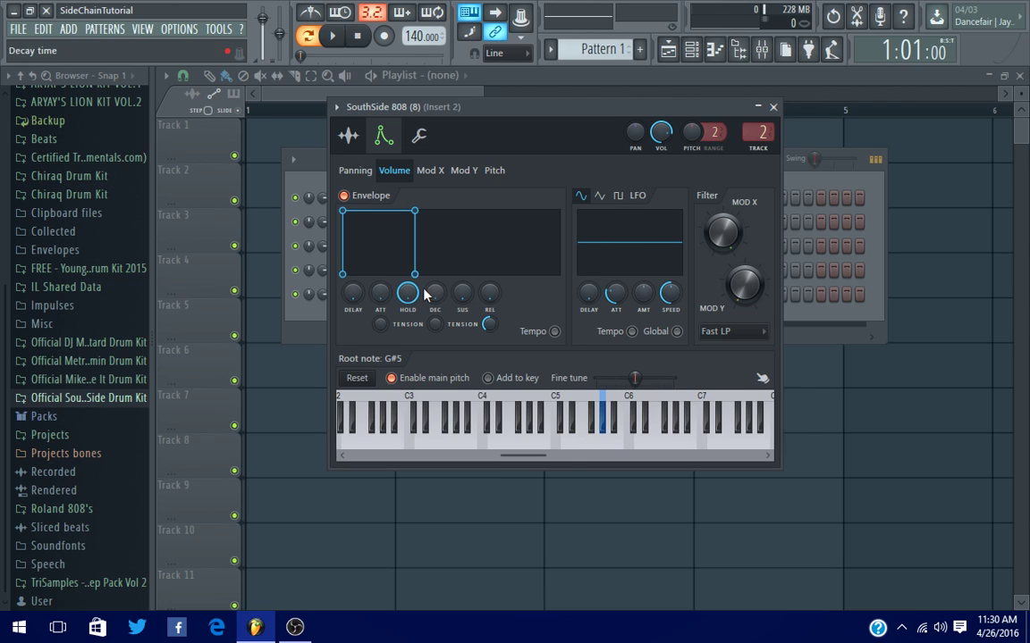
{"action": "left_click", "coordinate": [774, 109]}
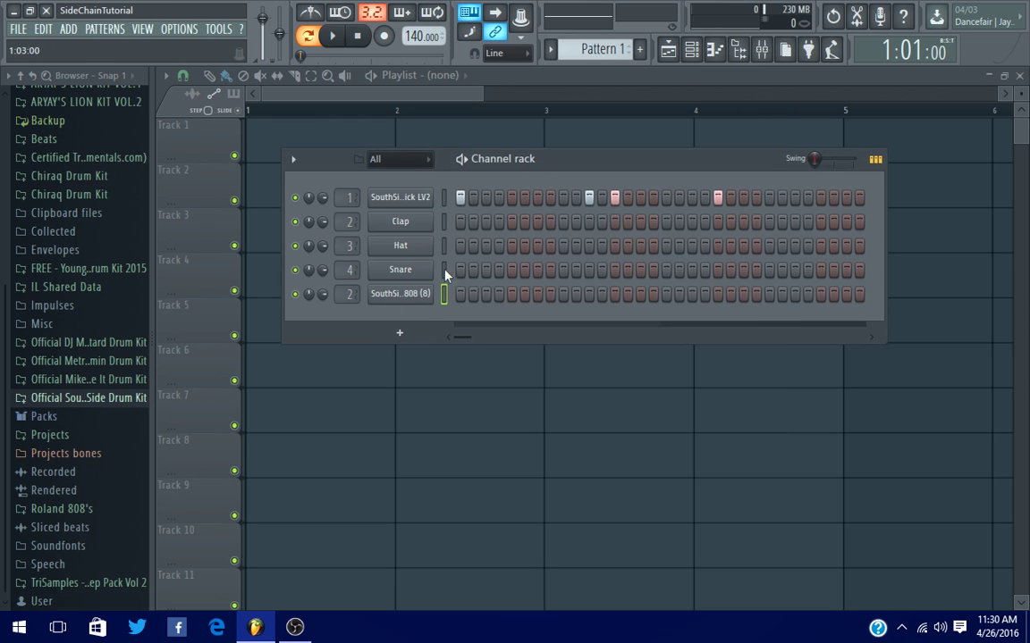
Open the piano roll of the SouthSide 808 (8) channel and play Pattern 1
{"action": "right_click", "coordinate": [398, 299]}
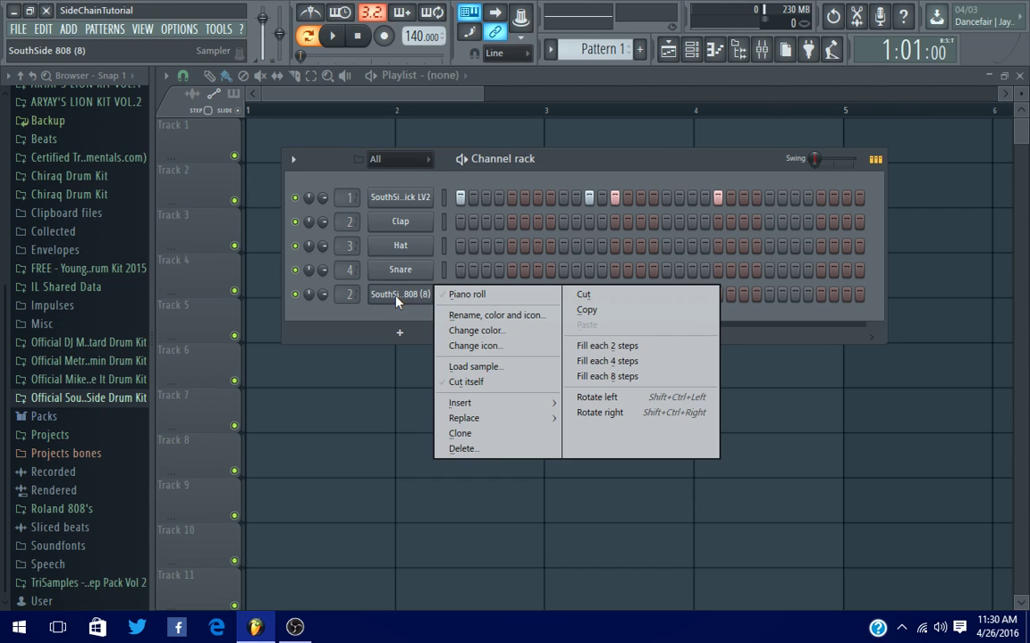
{"action": "left_click", "coordinate": [458, 297]}
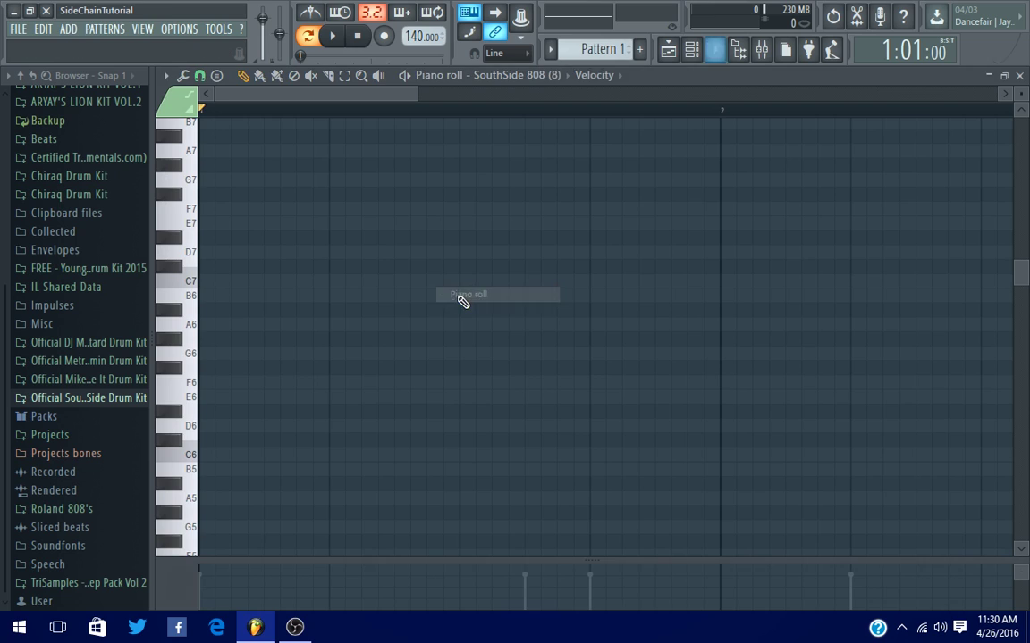
{"action": "left_click", "coordinate": [344, 40]}
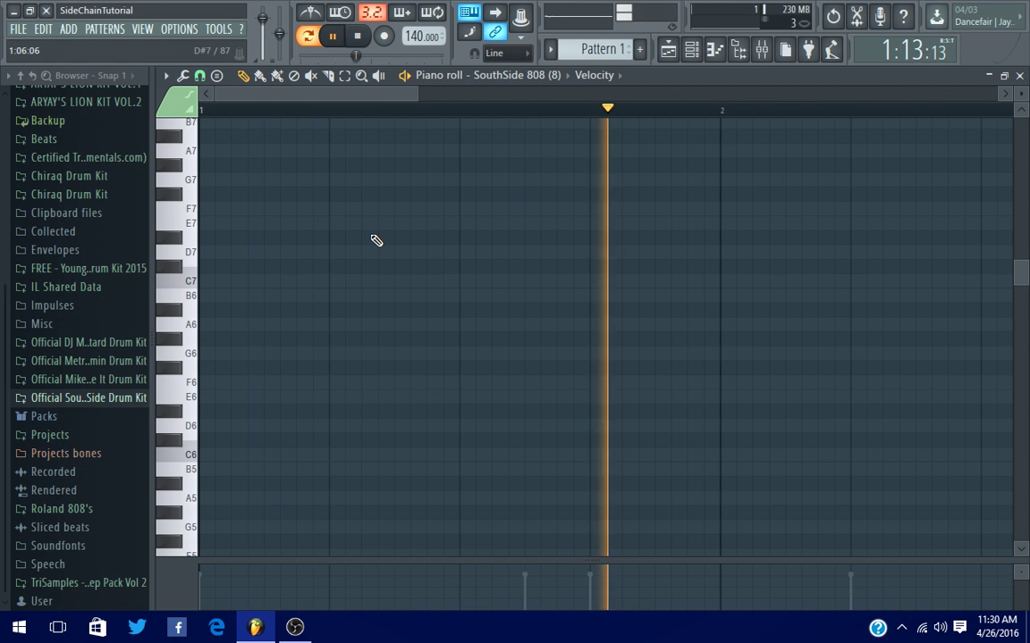
{"action": "scroll", "coordinate": [376, 241], "scroll_direction": "down", "scroll_amount": 4}
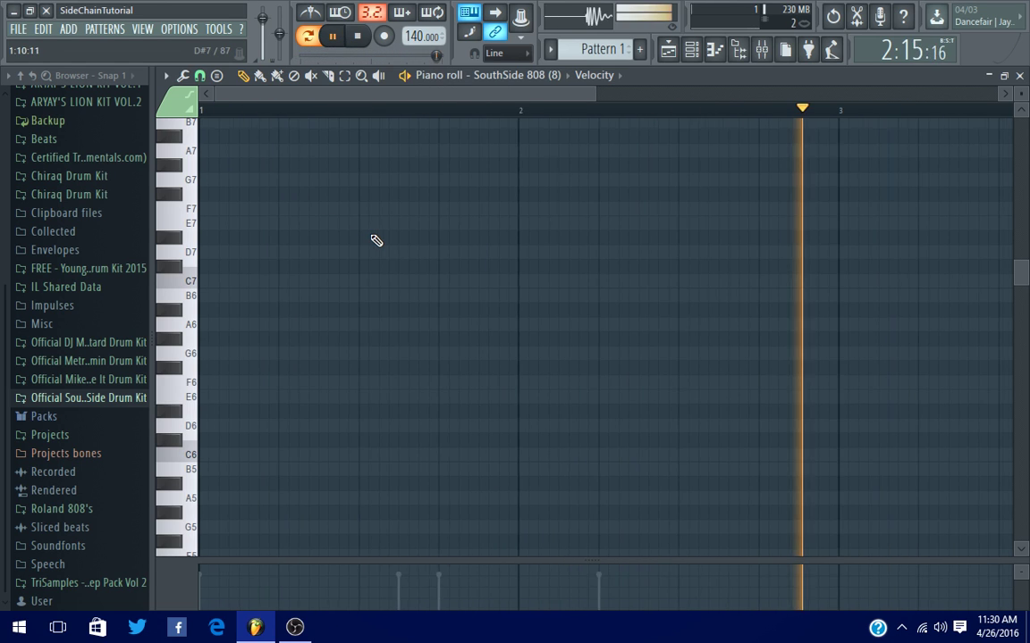
{"action": "scroll", "coordinate": [376, 240], "scroll_direction": "down", "scroll_amount": 3}
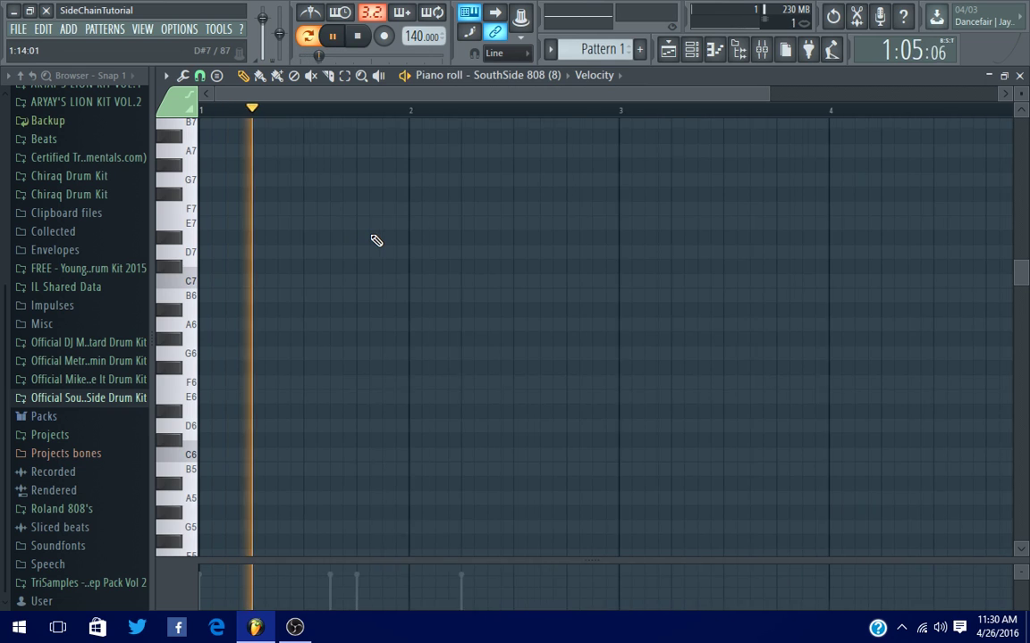
Place a C5 note for the 808 at the start of bar 1 and lengthen it to 12 steps
{"action": "left_click", "coordinate": [204, 283]}
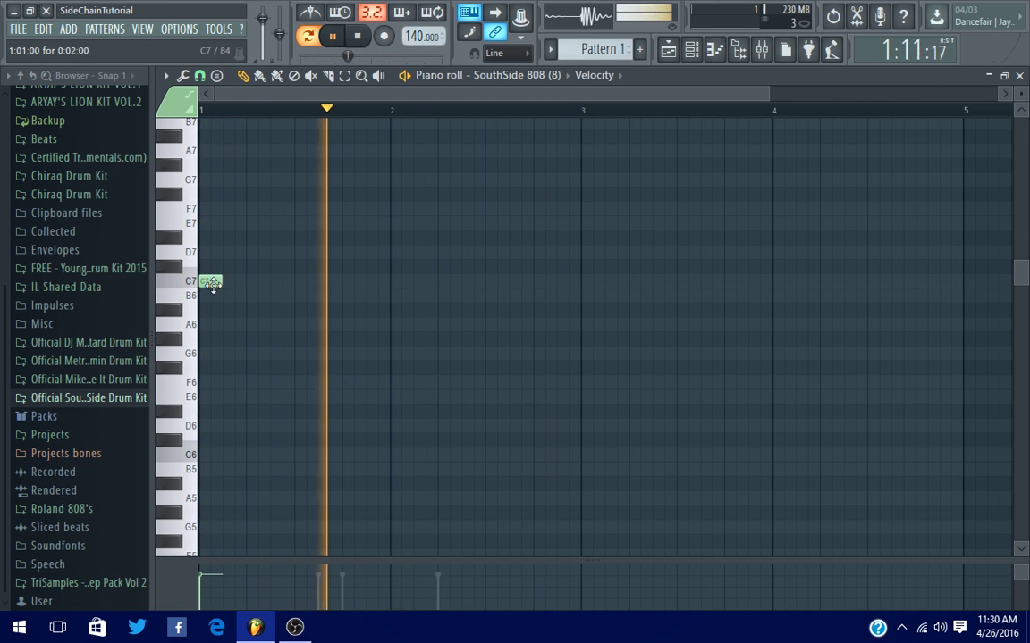
{"action": "left_click_drag", "start_coordinate": [212, 284], "coordinate": [196, 476]}
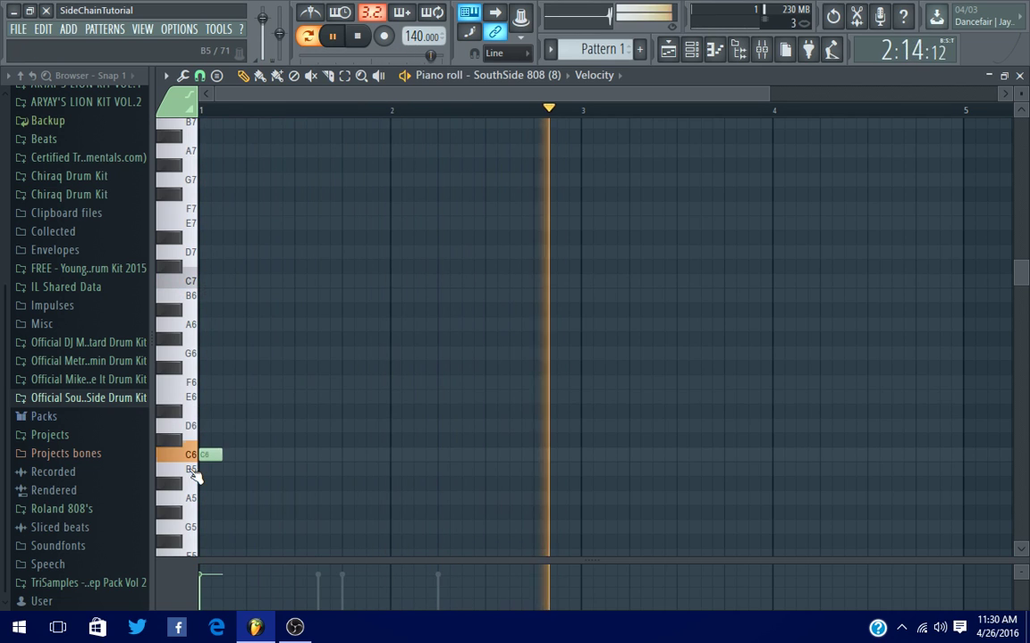
{"action": "scroll", "coordinate": [224, 367], "scroll_direction": "down", "scroll_amount": 5}
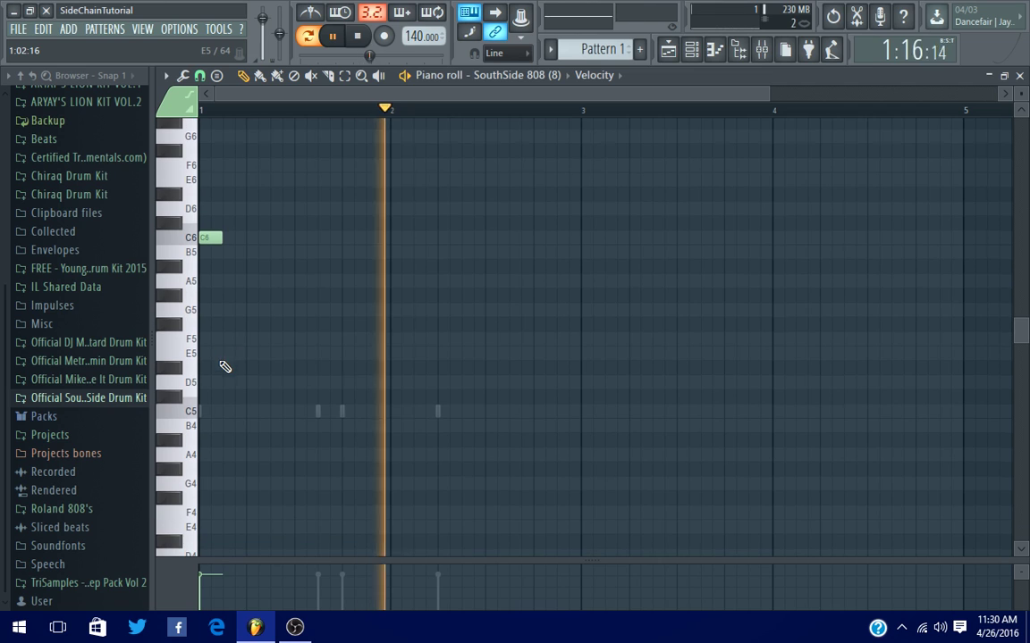
{"action": "left_click_drag", "start_coordinate": [208, 239], "coordinate": [154, 414]}
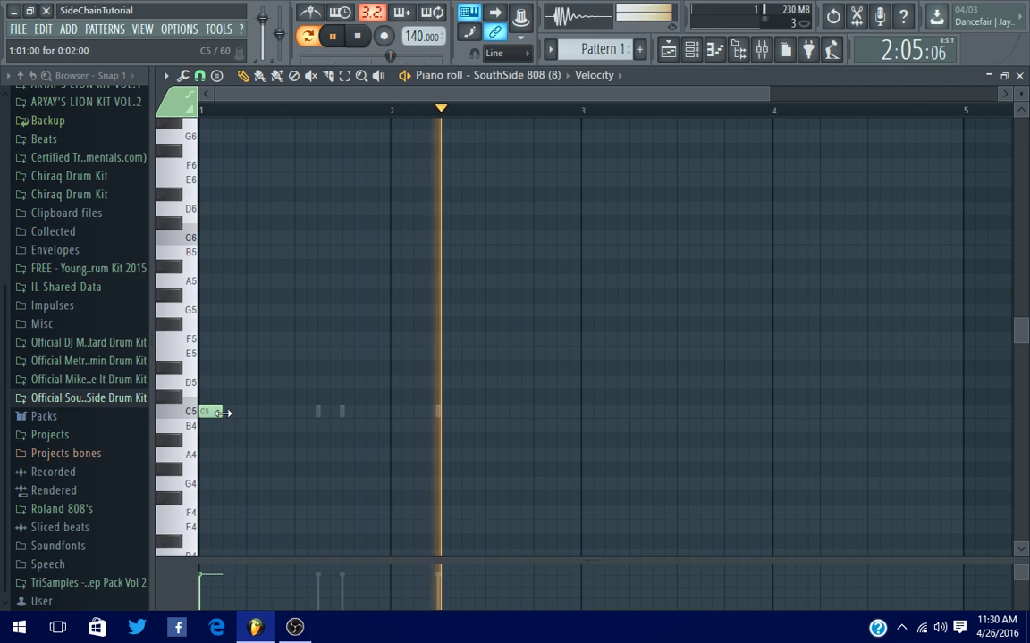
{"action": "left_click_drag", "start_coordinate": [223, 413], "coordinate": [269, 411]}
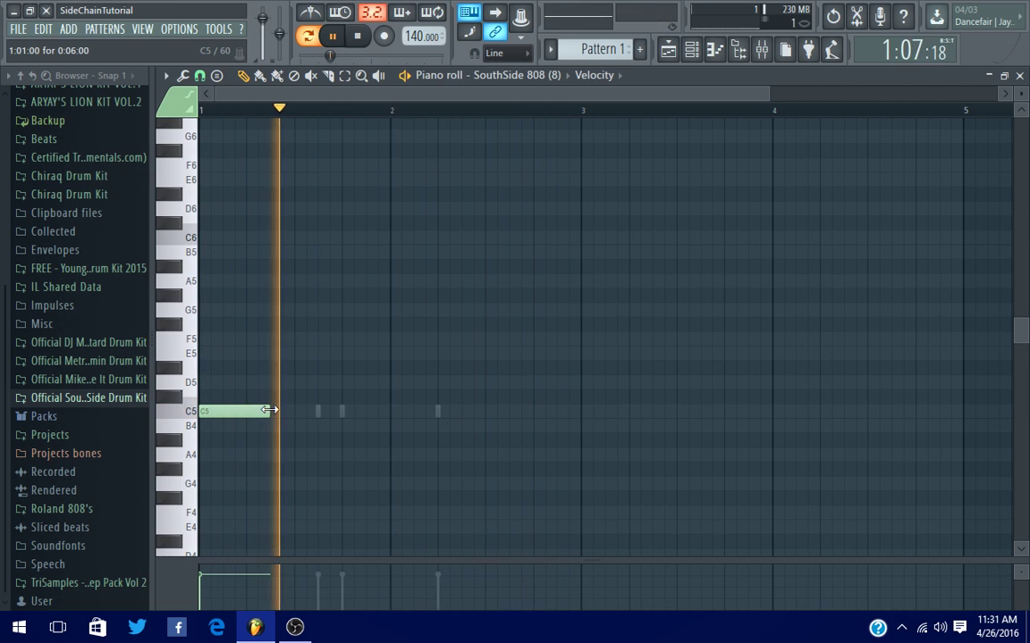
{"action": "left_click_drag", "start_coordinate": [270, 411], "coordinate": [338, 424]}
Add a second 12-step C5 note directly after the first, followed by a G5 note ending at bar 3, and stop playback
{"action": "left_click", "coordinate": [345, 410]}
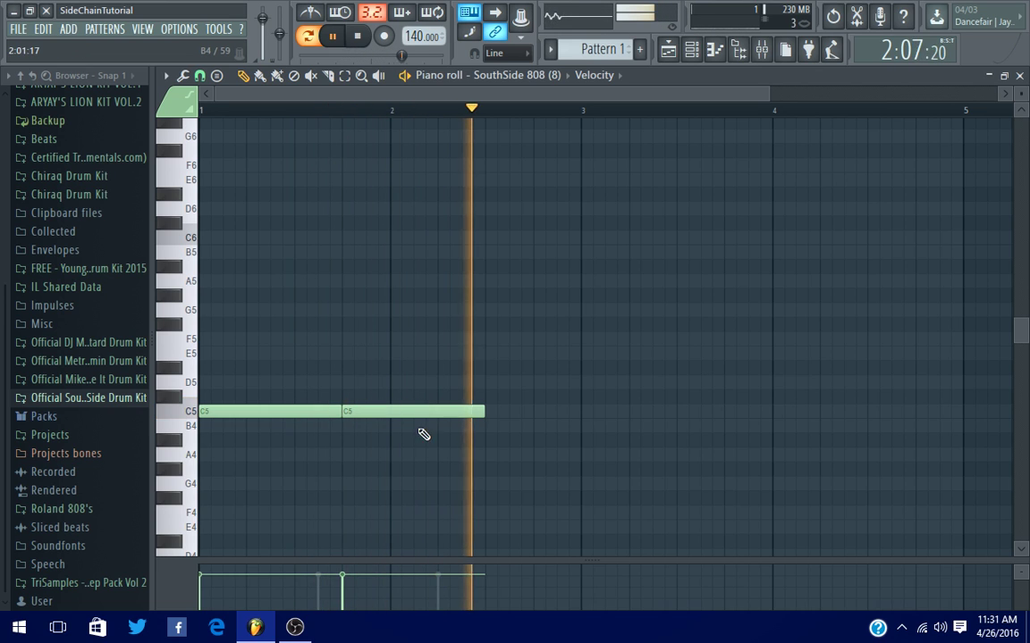
{"action": "left_click", "coordinate": [487, 352]}
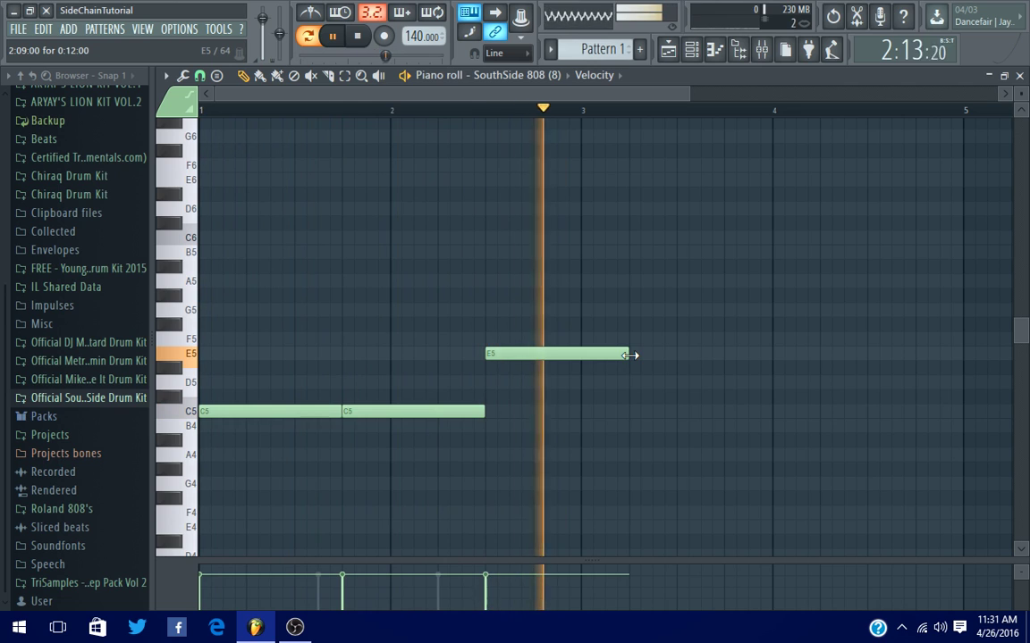
{"action": "left_click_drag", "start_coordinate": [630, 354], "coordinate": [587, 356]}
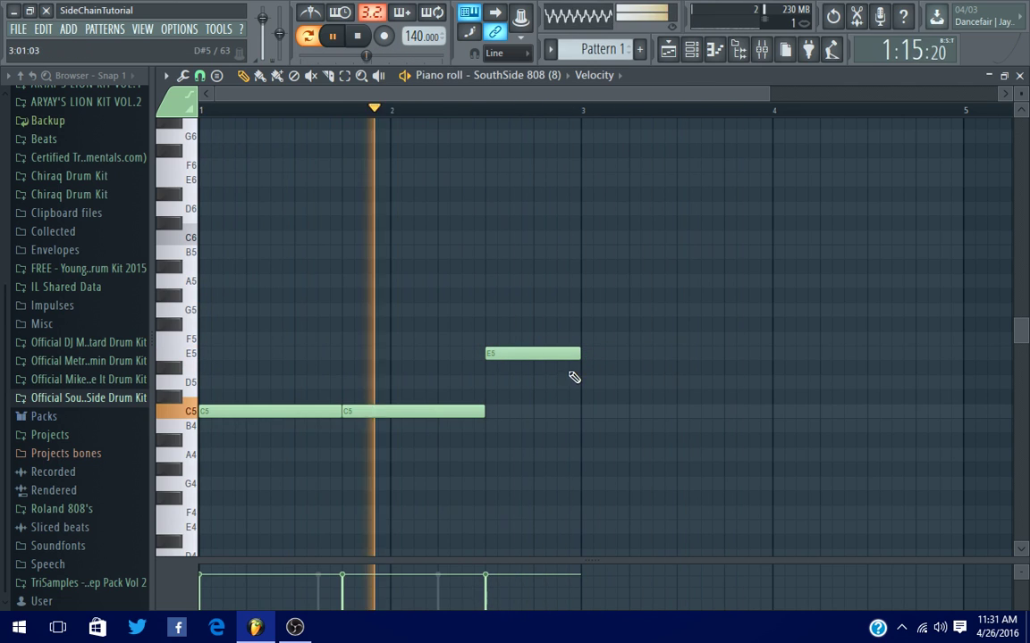
{"action": "left_click_drag", "start_coordinate": [515, 349], "coordinate": [520, 301]}
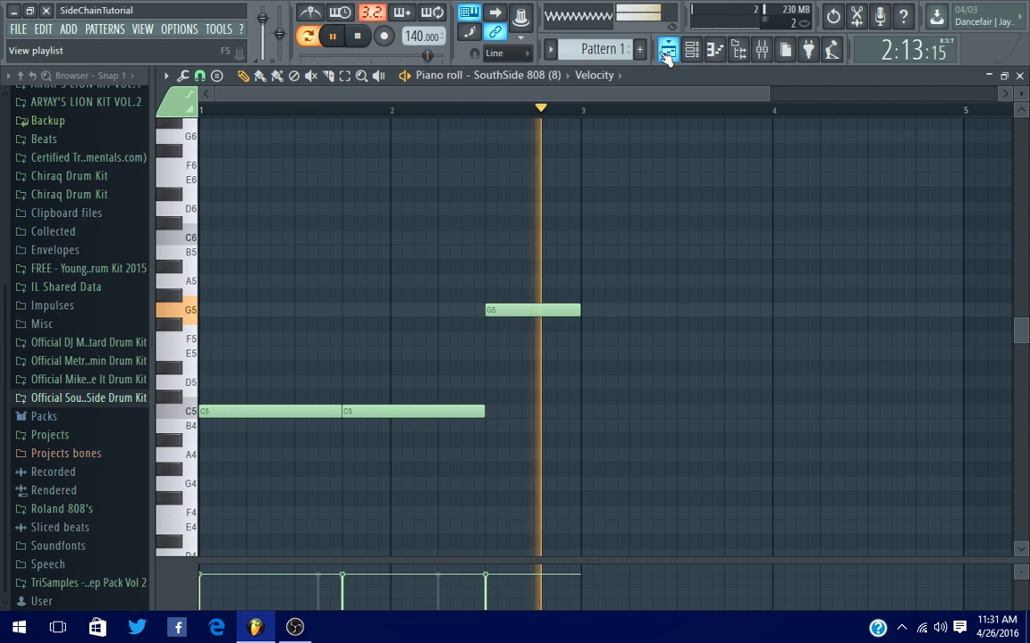
{"action": "left_click", "coordinate": [361, 37]}
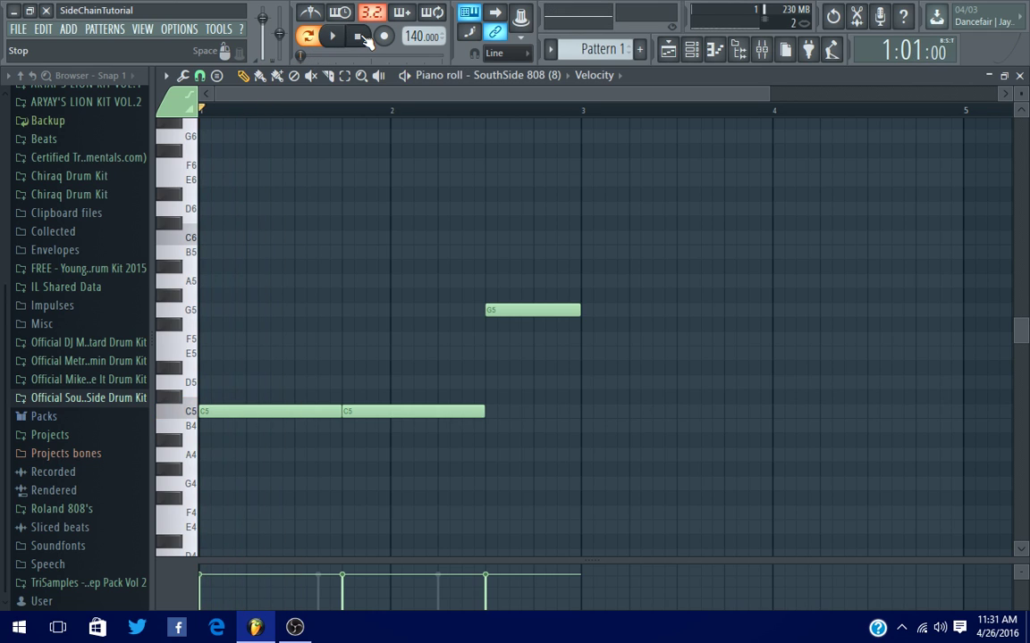
Open the mixer and briefly play the pattern to check the kick and 808 signals on Insert 1 and Insert 2
{"action": "left_click", "coordinate": [766, 50]}
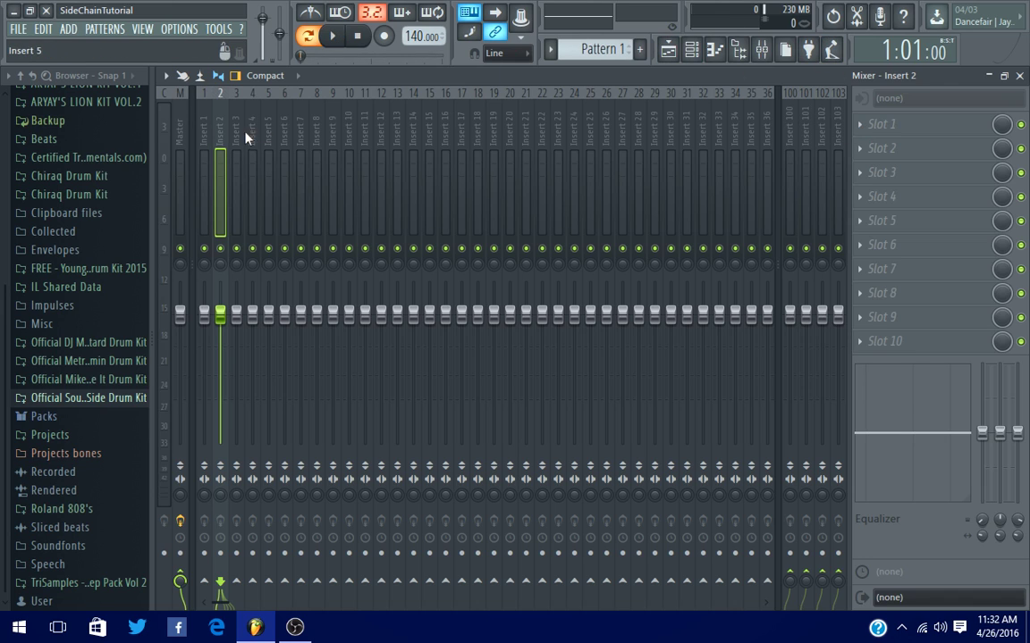
{"action": "left_click", "coordinate": [204, 134]}
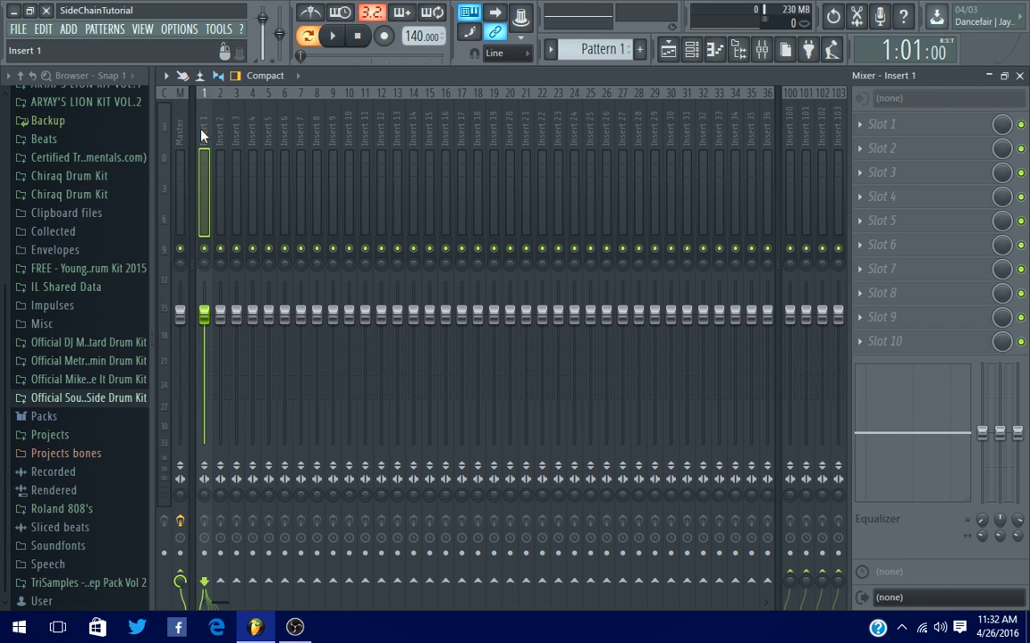
{"action": "left_click", "coordinate": [338, 41]}
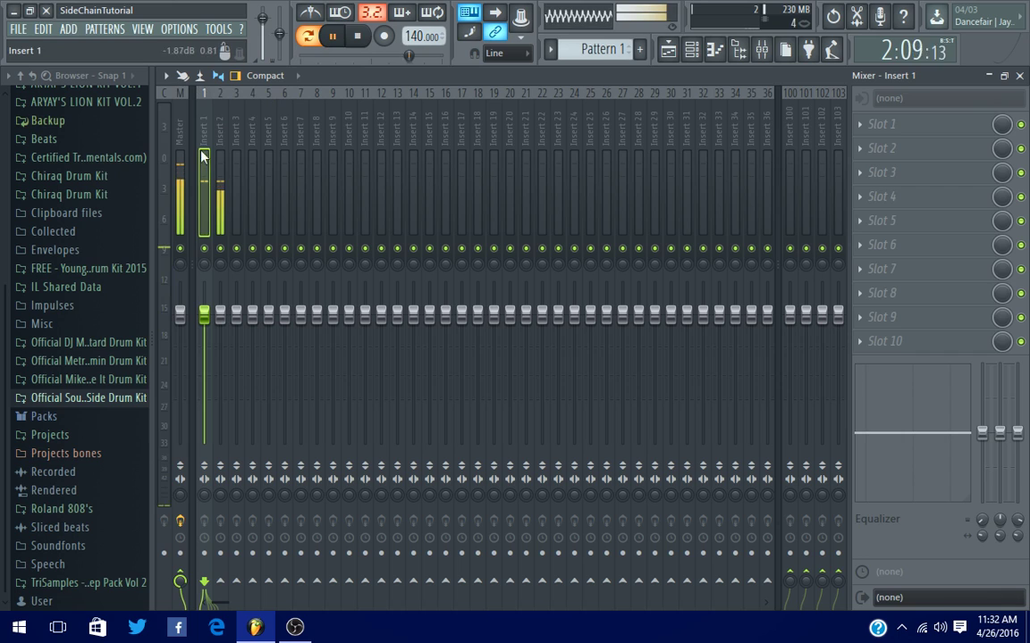
{"action": "left_click", "coordinate": [360, 35]}
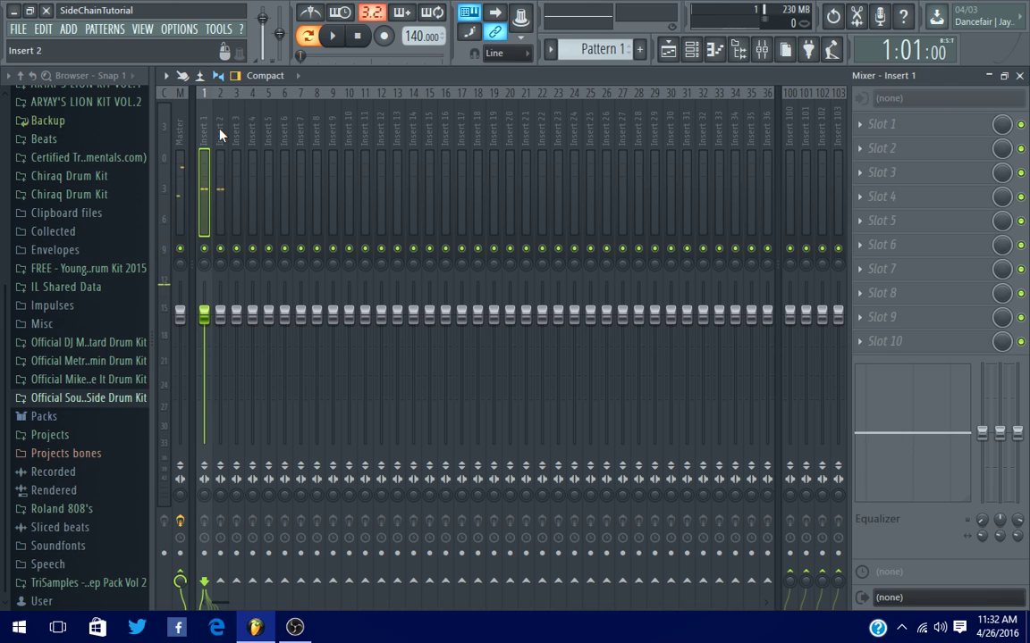
Load Fruity Limiter into effect slot 1 of Insert 2 and close its window
{"action": "left_click", "coordinate": [220, 134]}
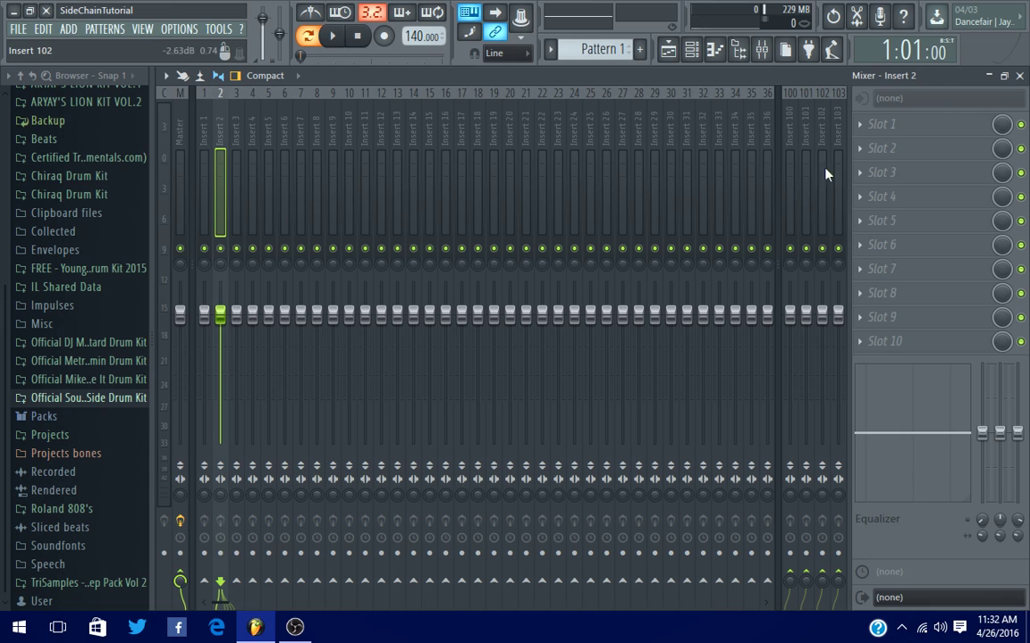
{"action": "left_click", "coordinate": [862, 132]}
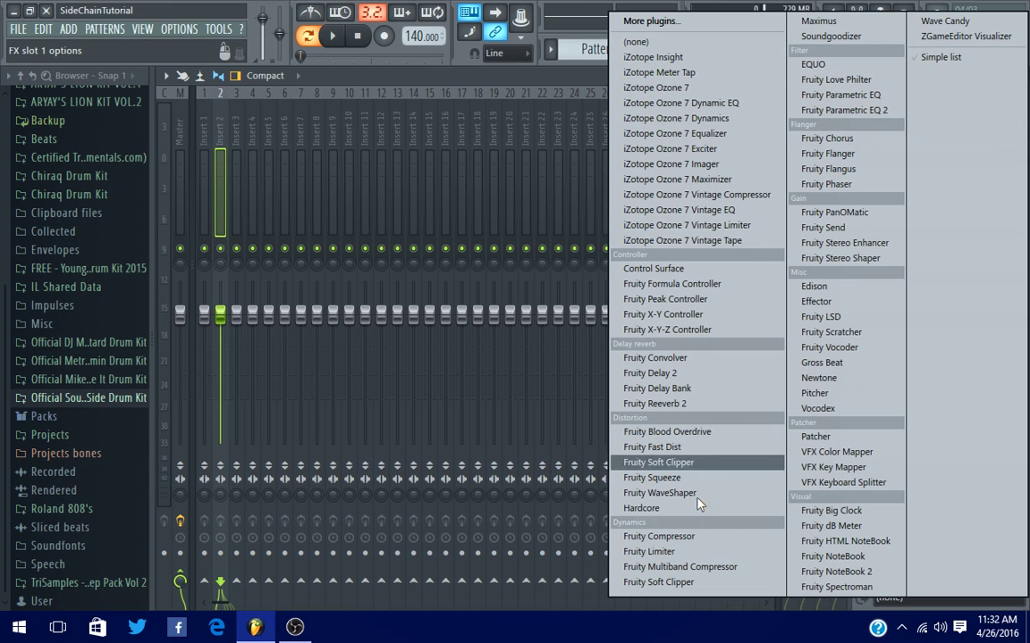
{"action": "left_click", "coordinate": [650, 552]}
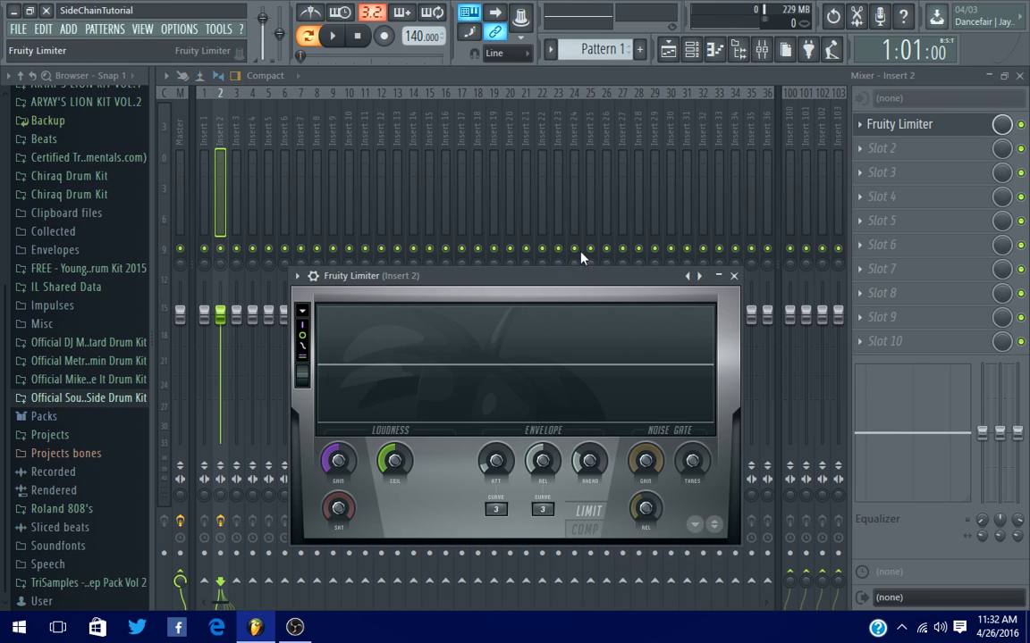
{"action": "left_click_drag", "start_coordinate": [581, 275], "coordinate": [620, 233]}
{"action": "left_click", "coordinate": [773, 234]}
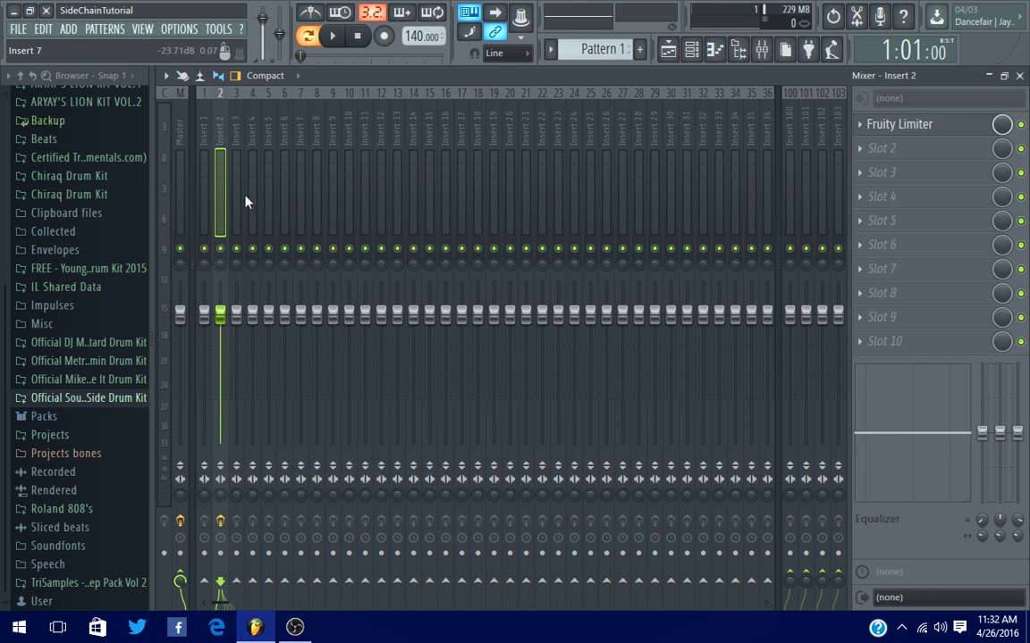
Sidechain the kick on Insert 1 to the 808 on Insert 2 while the pattern plays
{"action": "left_click", "coordinate": [205, 124]}
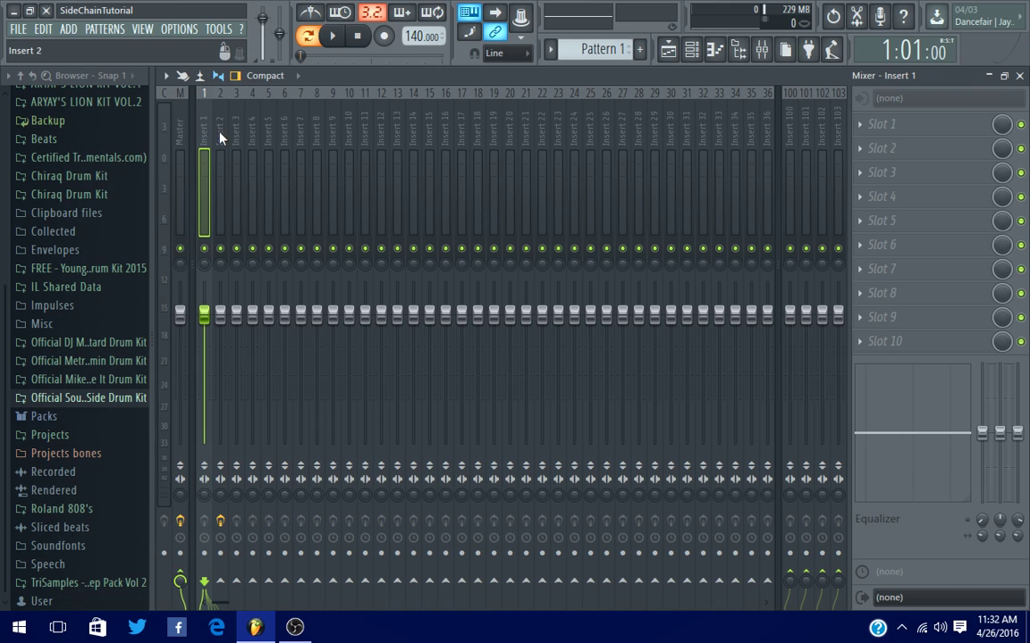
{"action": "left_click", "coordinate": [334, 39]}
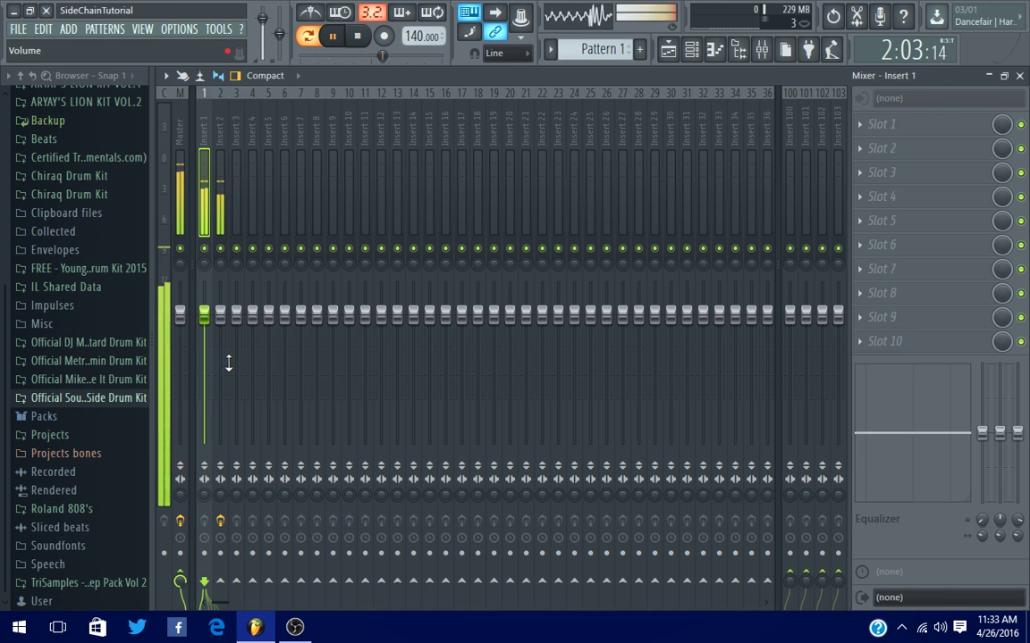
{"action": "right_click", "coordinate": [223, 586]}
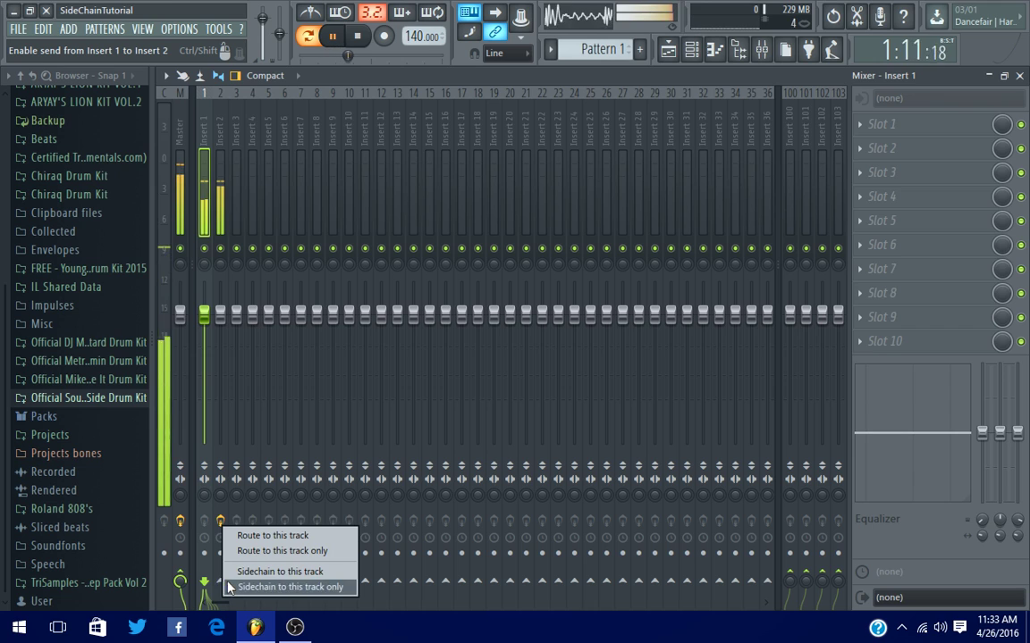
{"action": "left_click", "coordinate": [291, 573]}
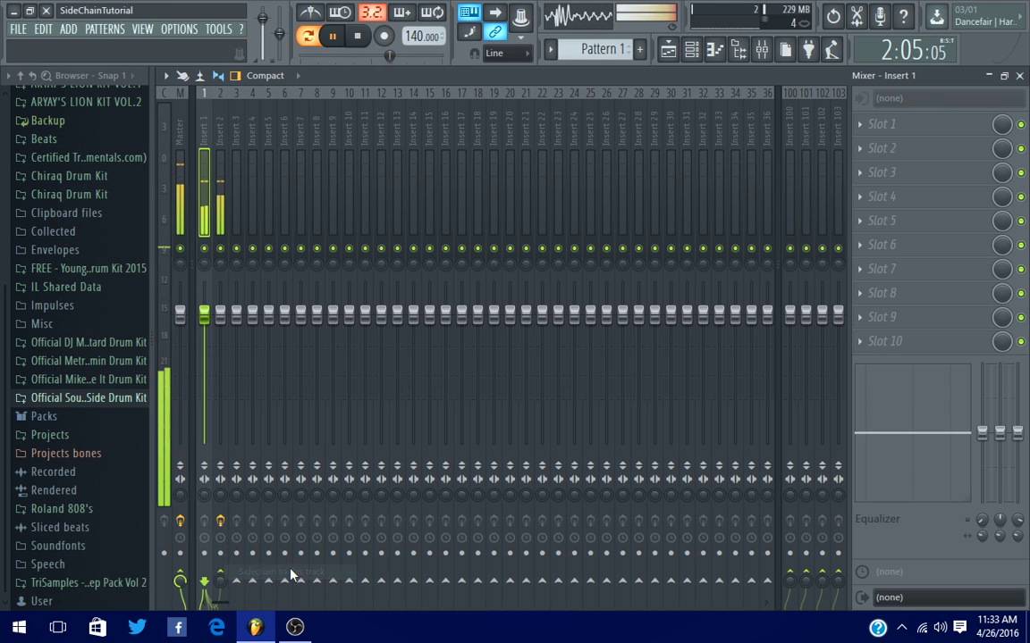
Switch the Fruity Limiter on Insert 2 to COMP mode with playback stopped and set its sidechain input to 1
{"action": "left_click", "coordinate": [219, 136]}
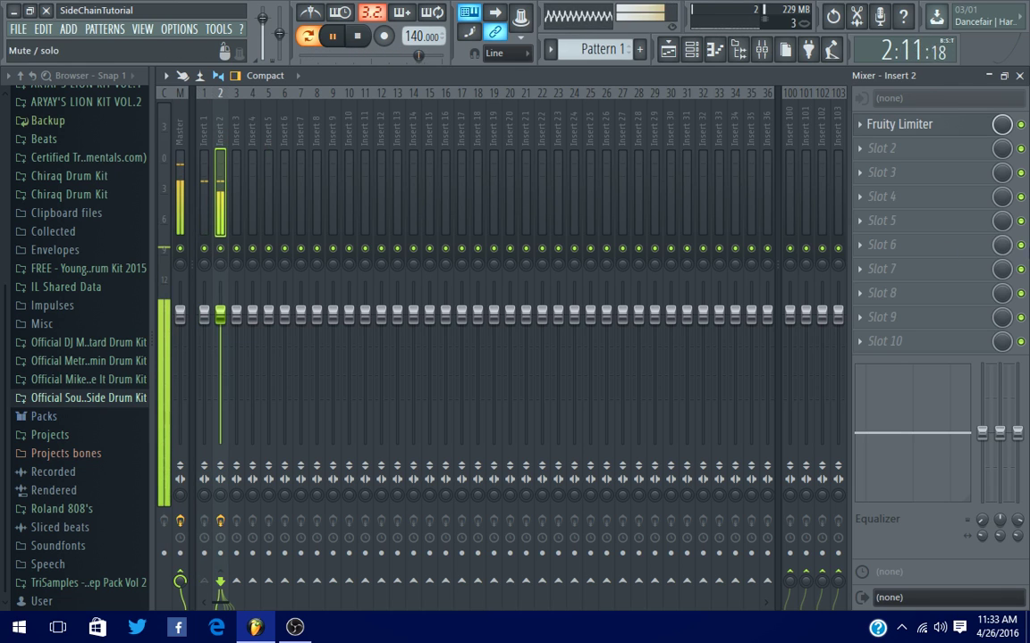
{"action": "left_click", "coordinate": [883, 125]}
{"action": "left_click_drag", "start_coordinate": [625, 239], "coordinate": [607, 112]}
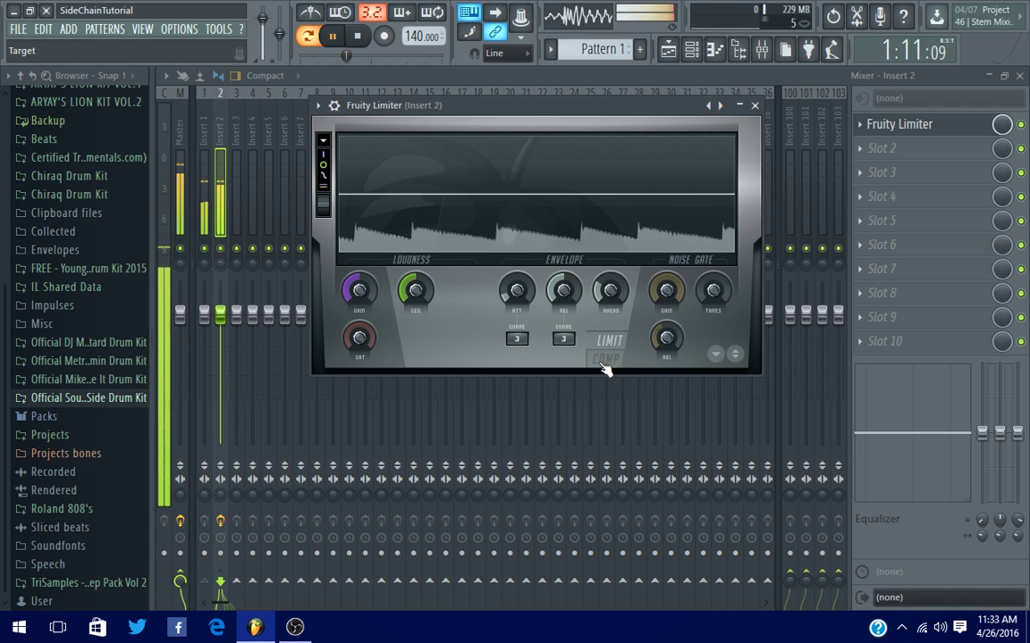
{"action": "left_click", "coordinate": [358, 40]}
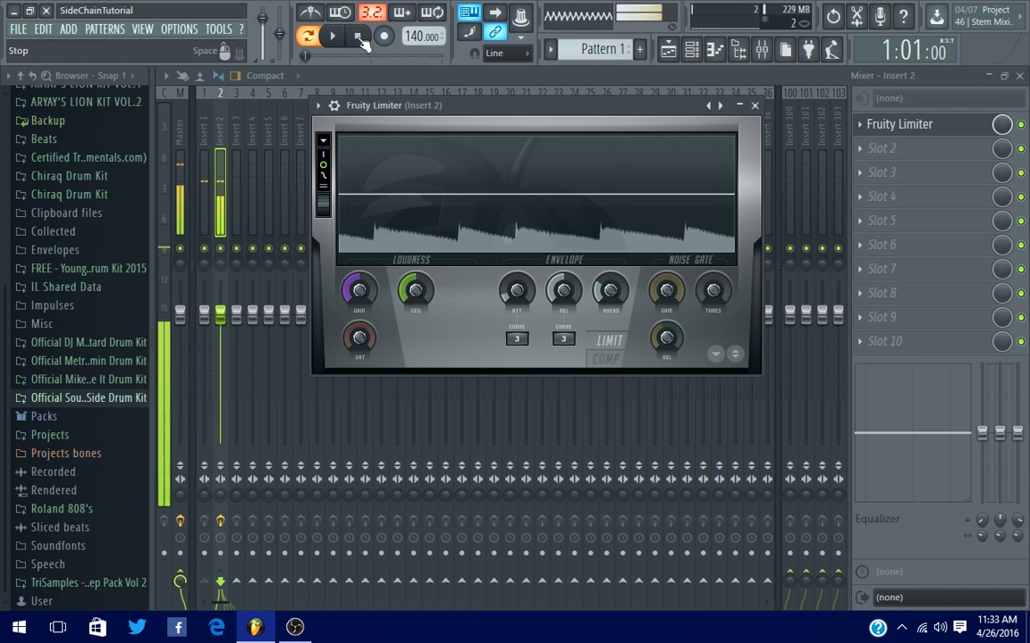
{"action": "left_click", "coordinate": [604, 361]}
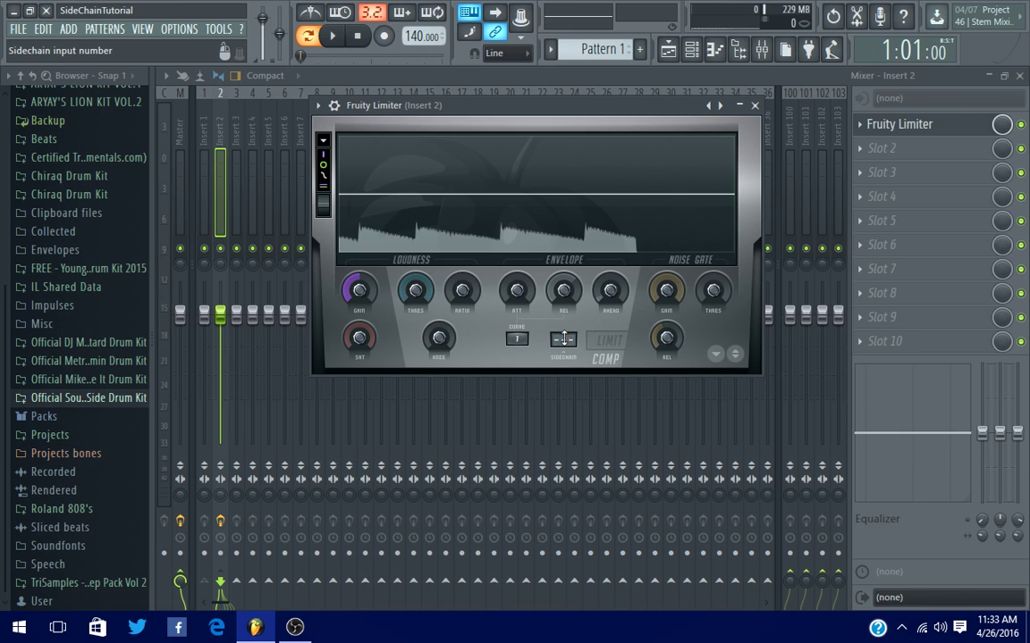
{"action": "left_click_drag", "start_coordinate": [563, 338], "coordinate": [565, 331]}
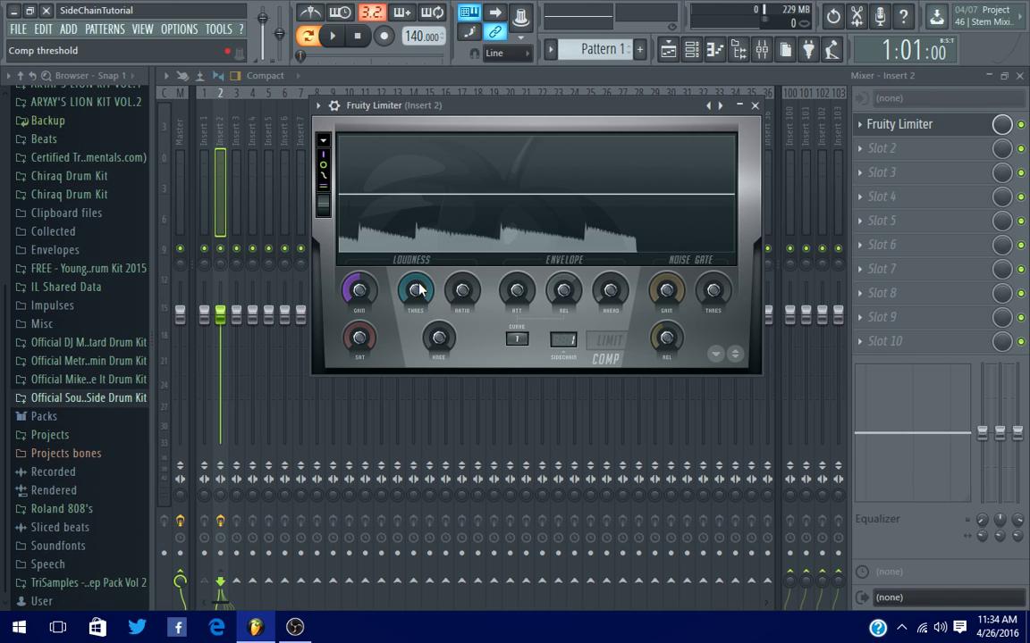
Lower the compressor threshold to about -26.8 dB while the pattern plays
{"action": "left_click", "coordinate": [329, 38]}
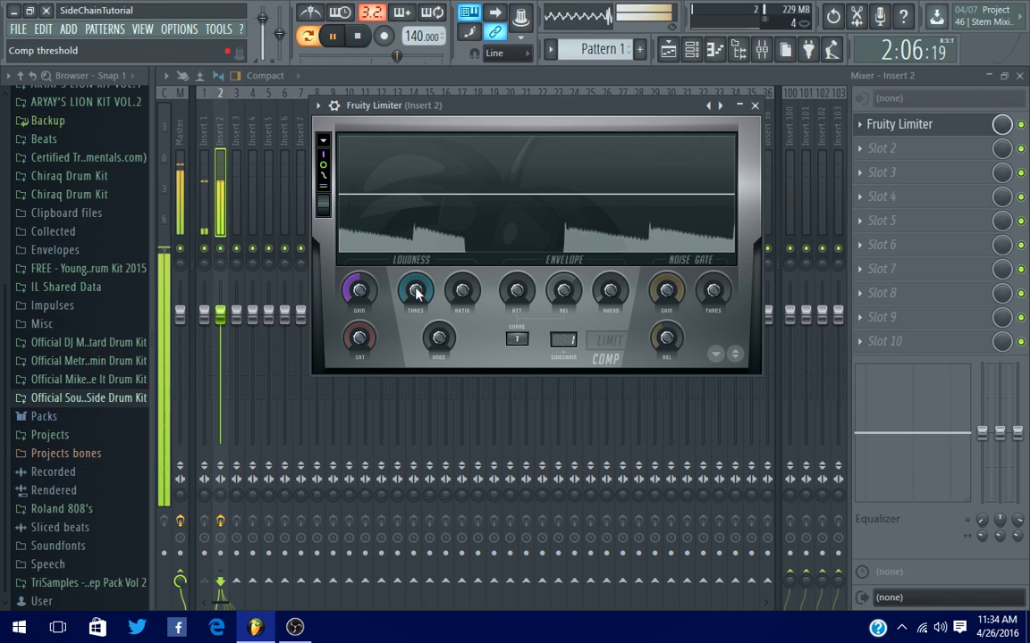
{"action": "left_click_drag", "start_coordinate": [413, 292], "coordinate": [413, 326]}
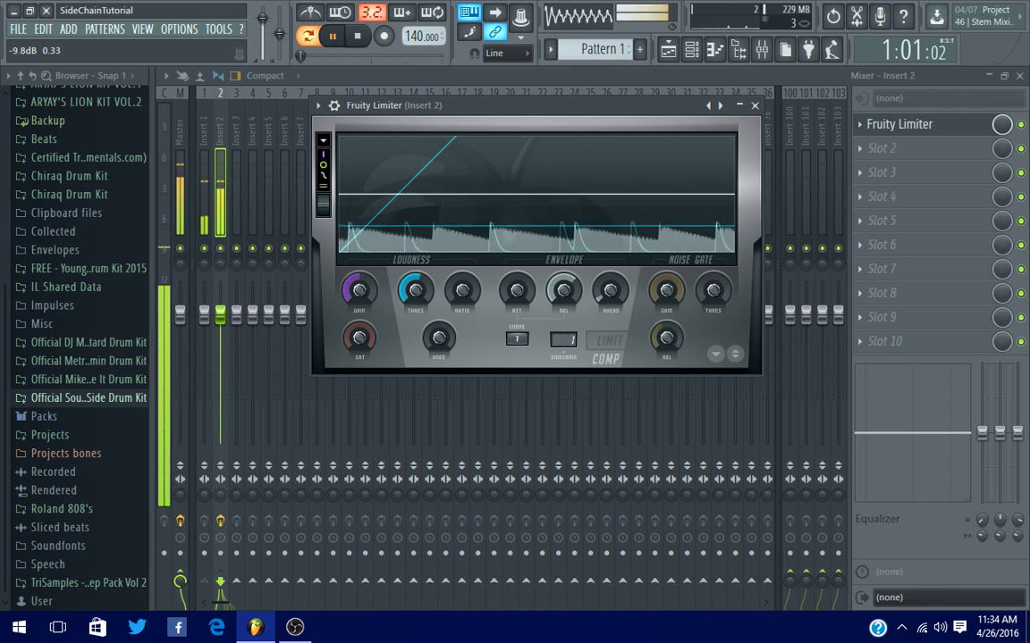
{"action": "left_click_drag", "start_coordinate": [414, 326], "coordinate": [413, 350]}
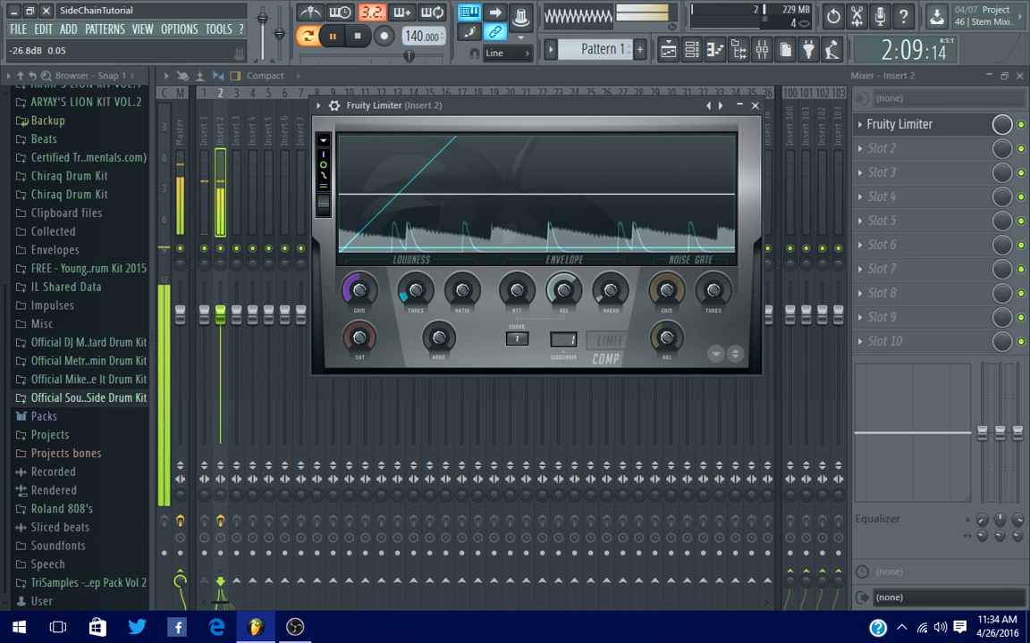
Raise the compressor ratio beyond 1.2:1 so that each kick hit clearly ducks the 808
{"action": "left_click_drag", "start_coordinate": [462, 290], "coordinate": [462, 282]}
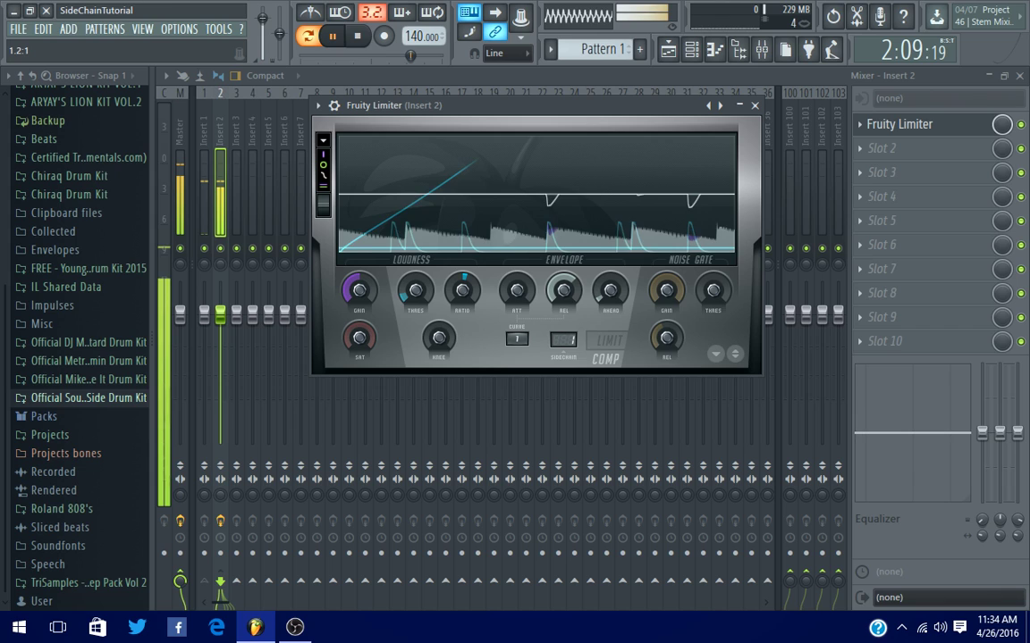
{"action": "left_click_drag", "start_coordinate": [462, 291], "coordinate": [463, 277]}
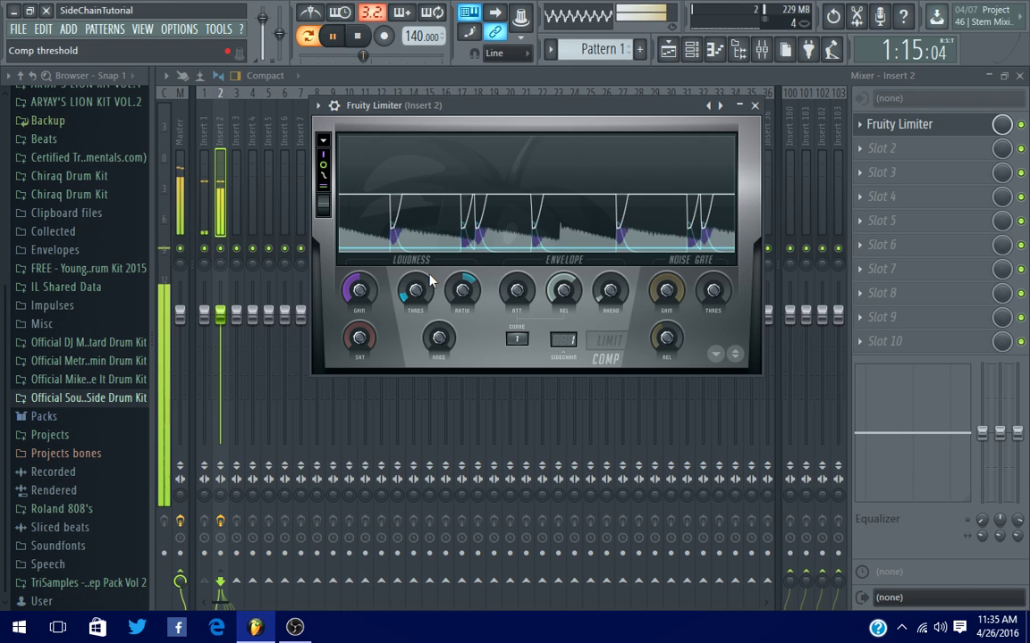
{"action": "left_click_drag", "start_coordinate": [375, 232], "coordinate": [386, 261]}
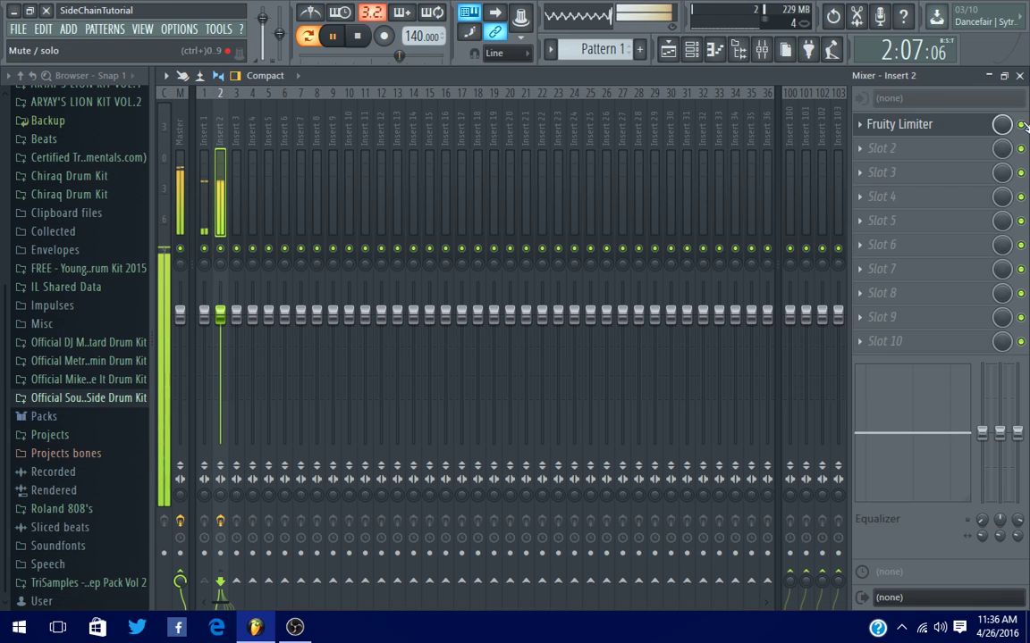
Stop playback, close the mixer and Fruity Limiter windows, and open the playlist
{"action": "left_click", "coordinate": [359, 39]}
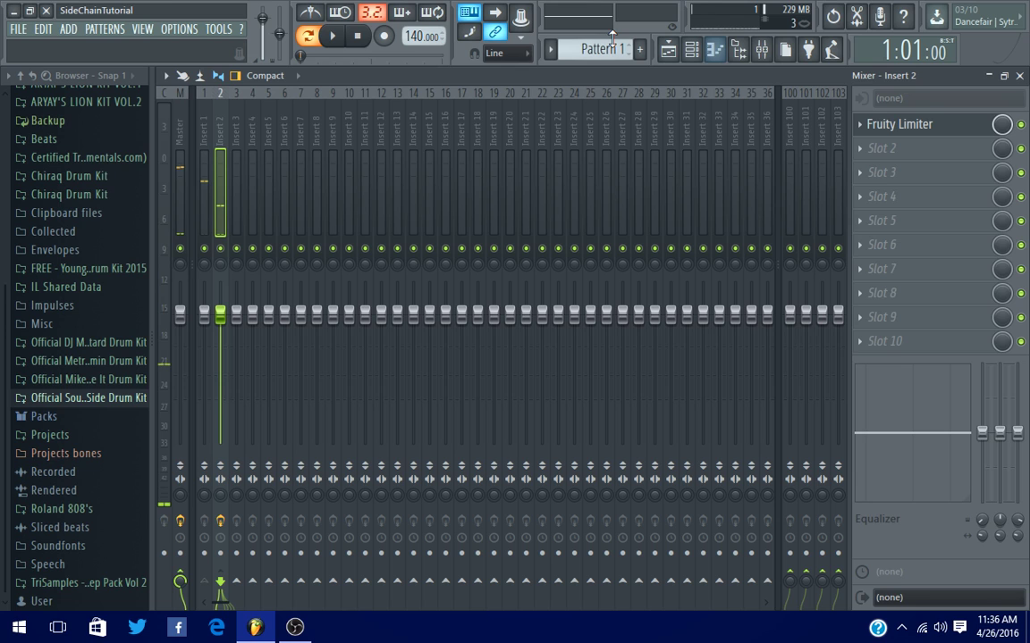
{"action": "left_click", "coordinate": [1020, 76]}
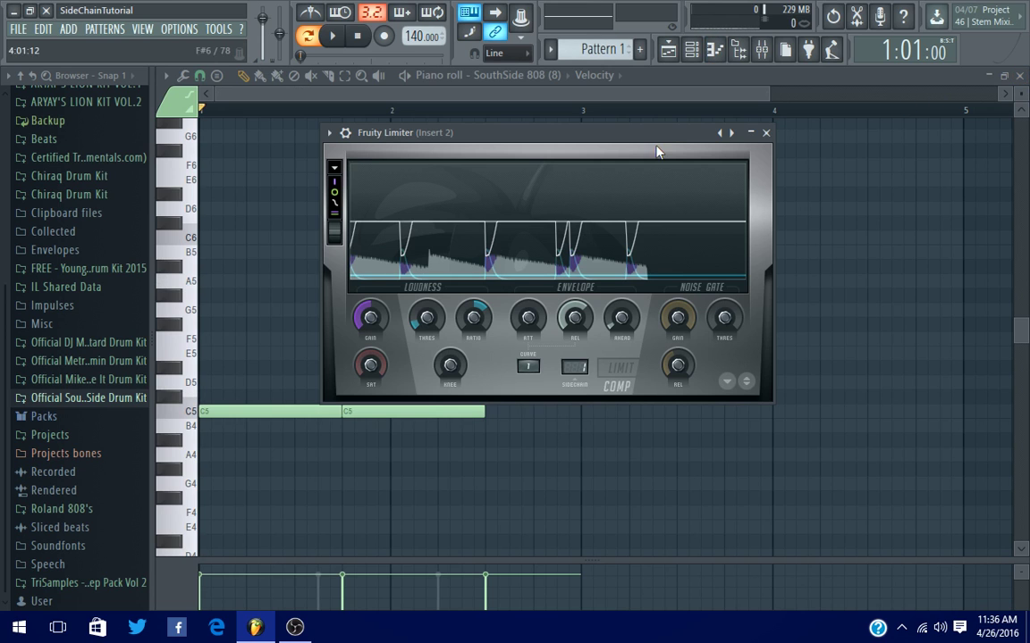
{"action": "left_click_drag", "start_coordinate": [662, 134], "coordinate": [749, 150]}
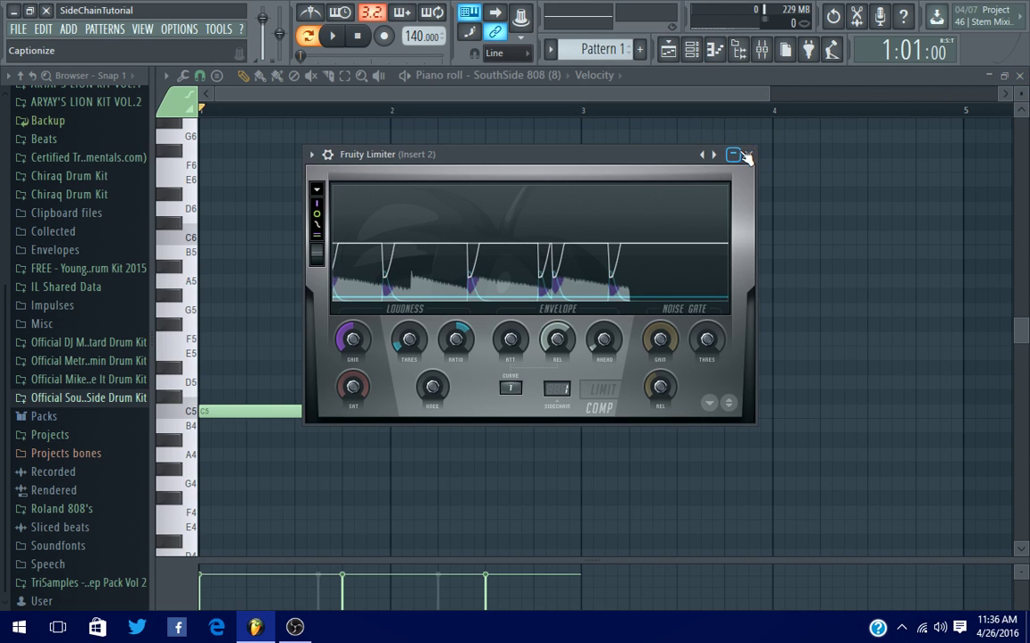
{"action": "left_click", "coordinate": [749, 153]}
{"action": "left_click", "coordinate": [668, 50]}
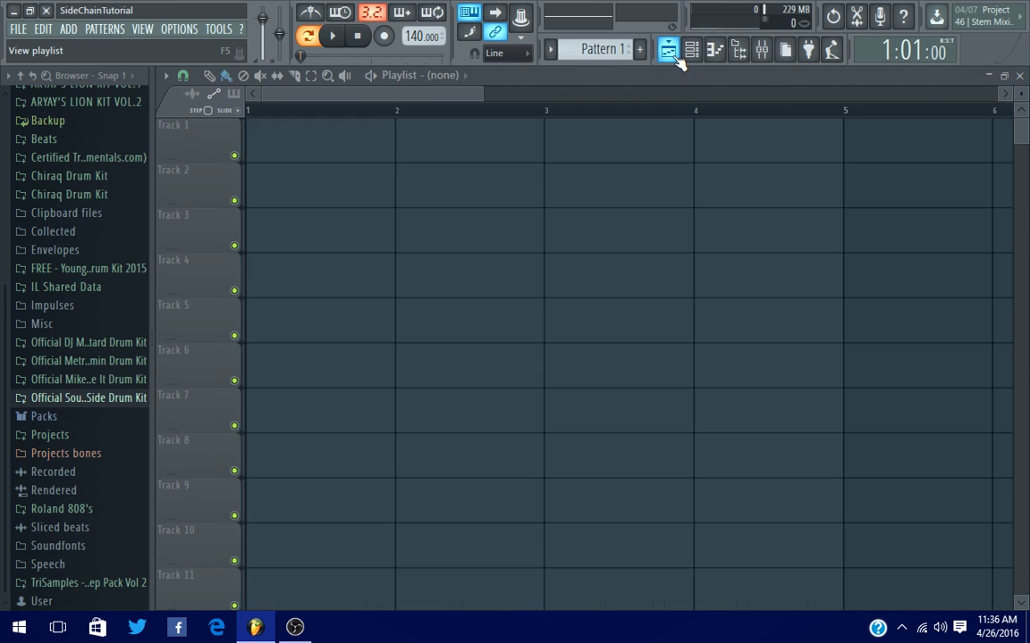